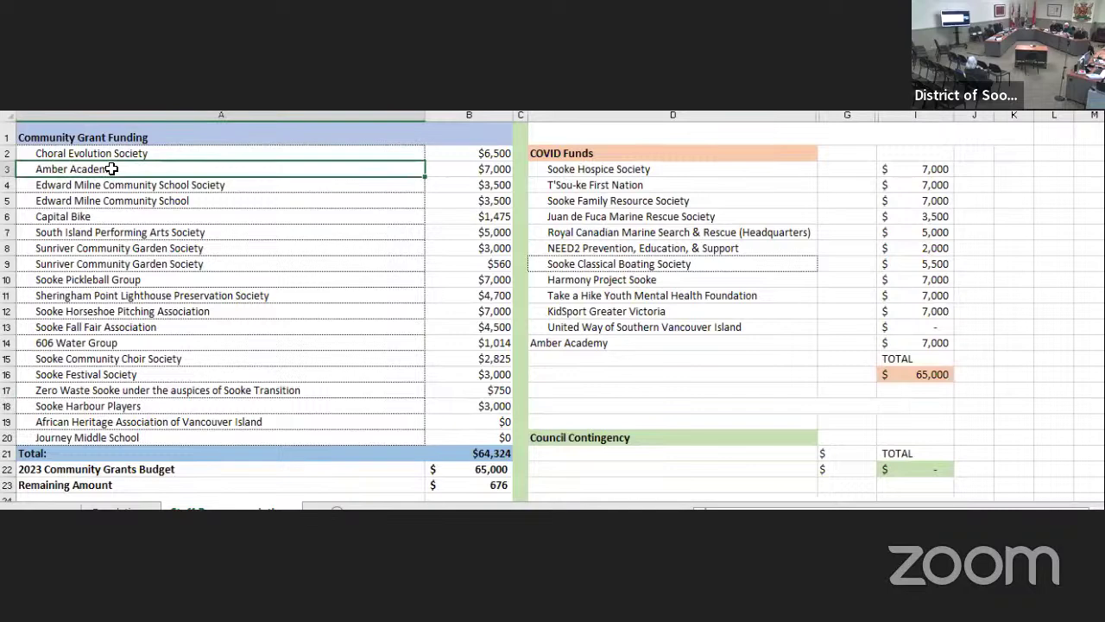
# - Clear Amber Academy and its grant amount from row 3 of the Community Grant Funding list
pyautogui.press('Delete')
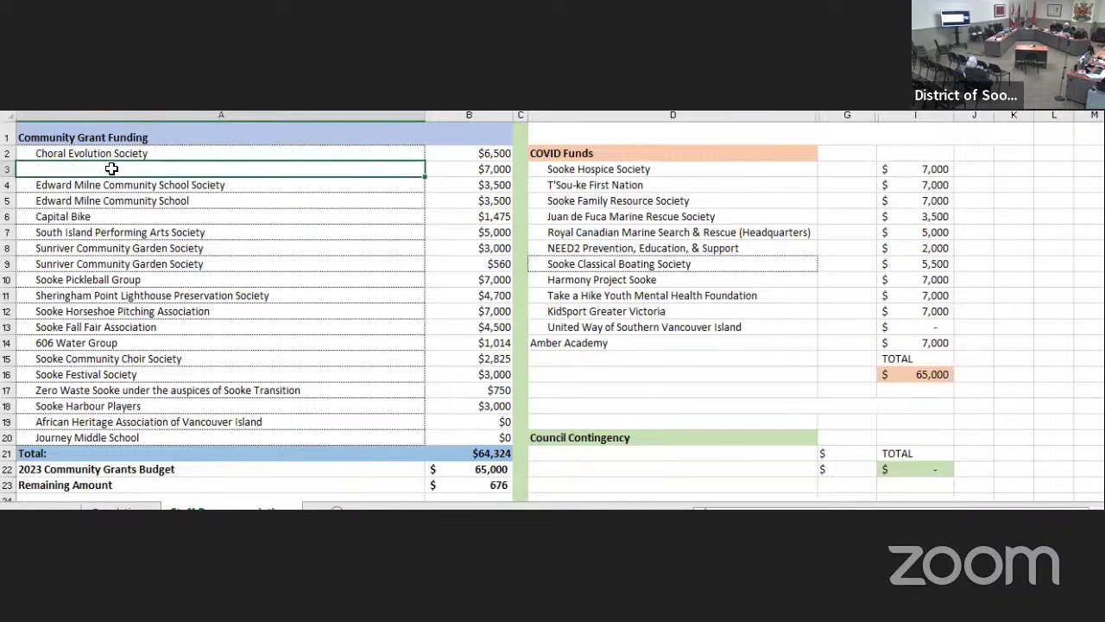
pyautogui.click(457, 169)
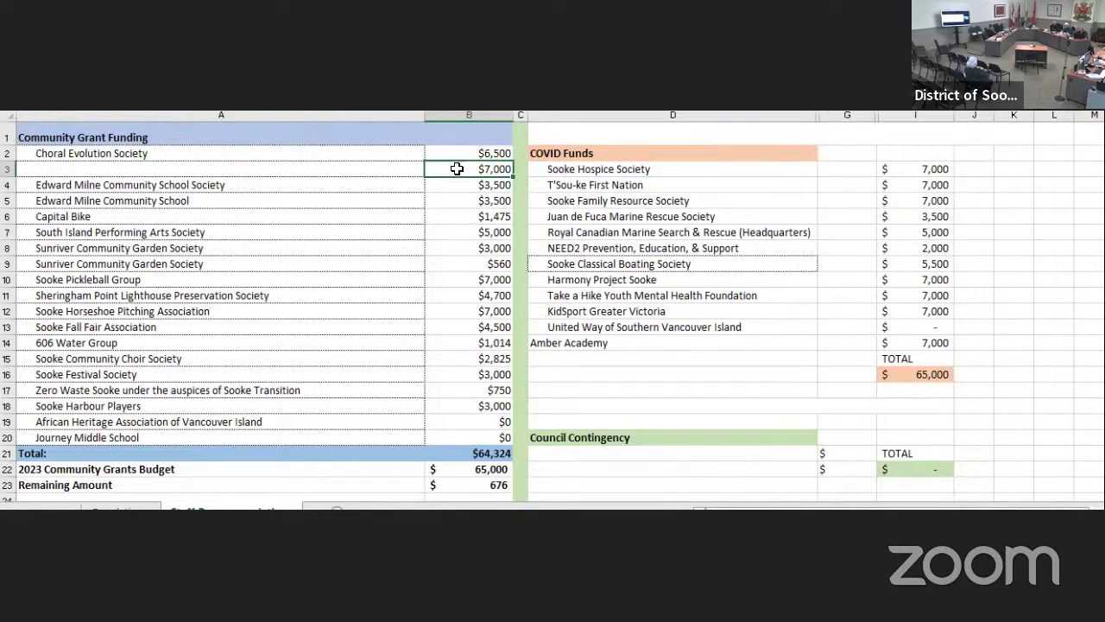
pyautogui.press('Delete')
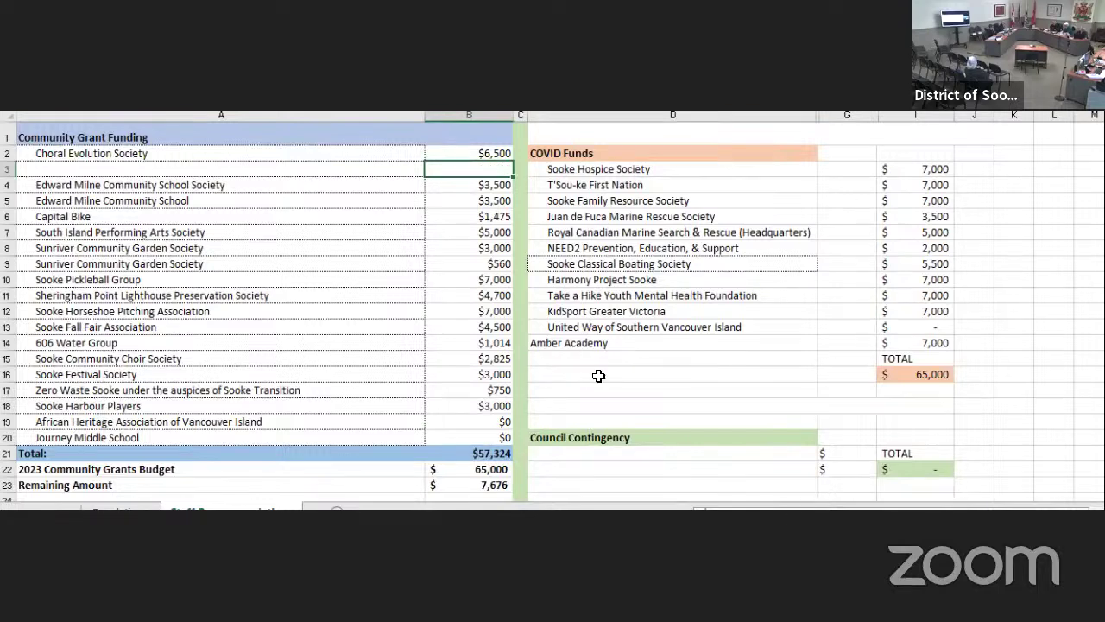
pyautogui.click(621, 404)
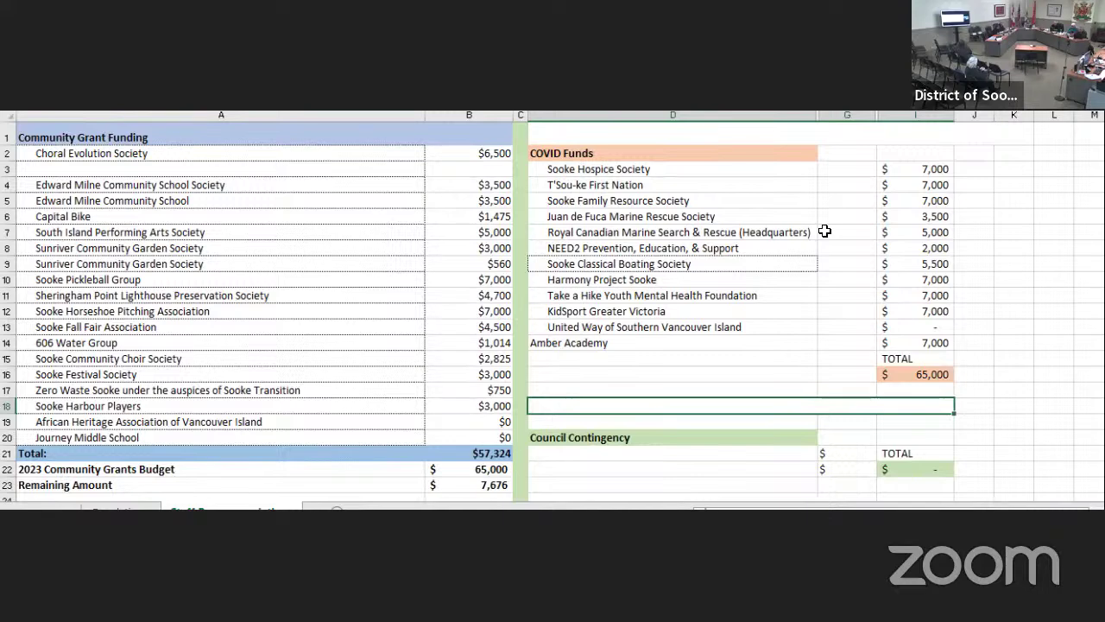
# - Reword the Community Grant Funding heading to "THAT Council award 2023 Community Grant Funding as follows:"
pyautogui.click(30, 139)
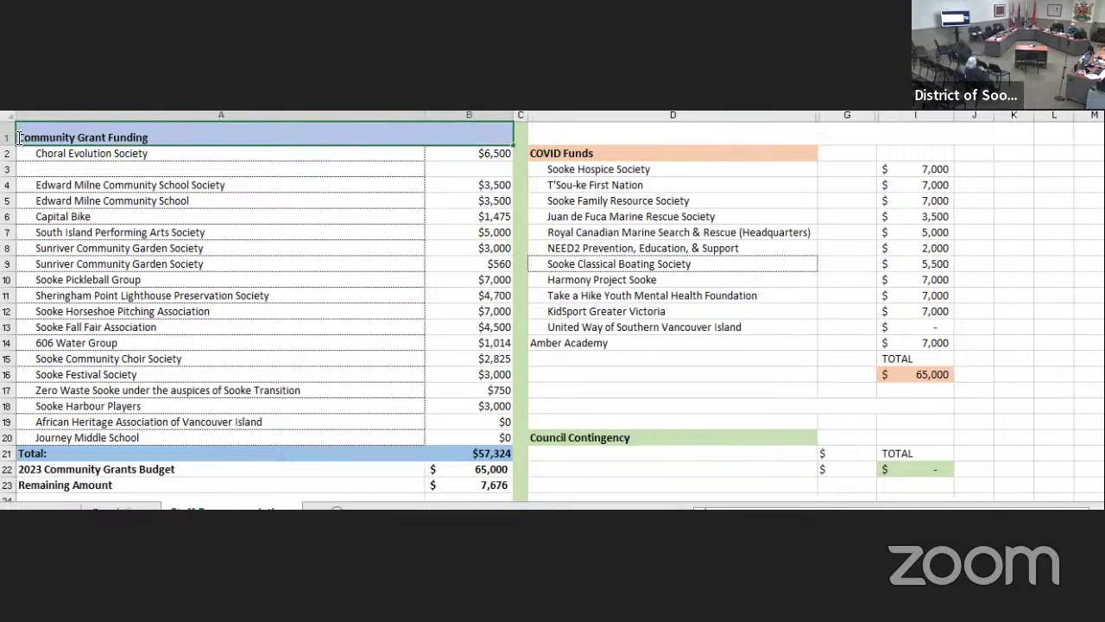
pyautogui.write('THAT Coun')
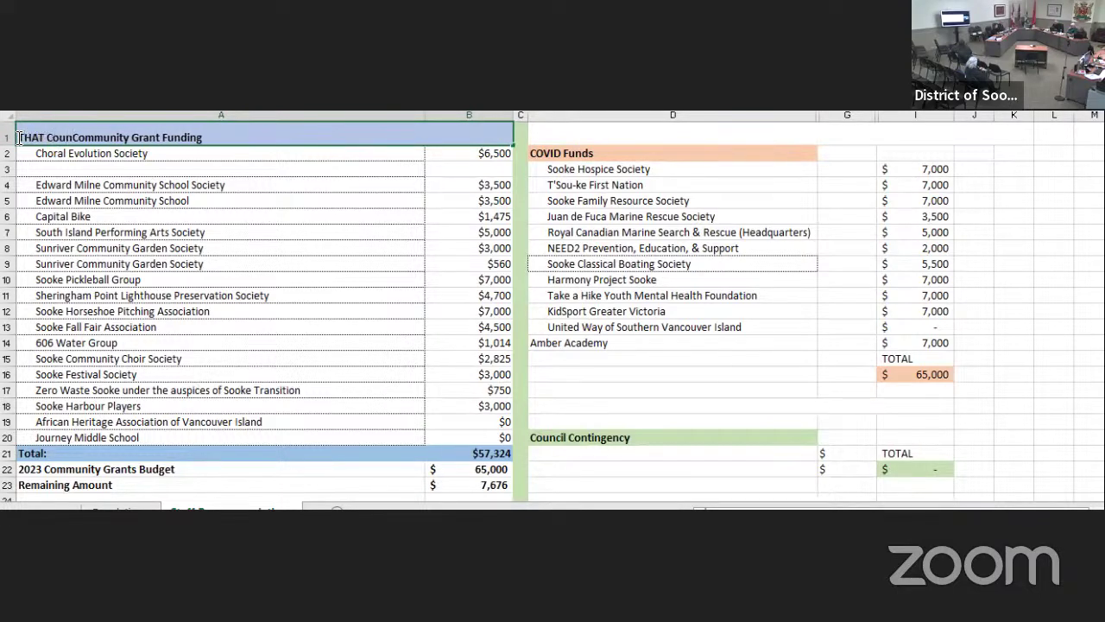
pyautogui.write('cil award')
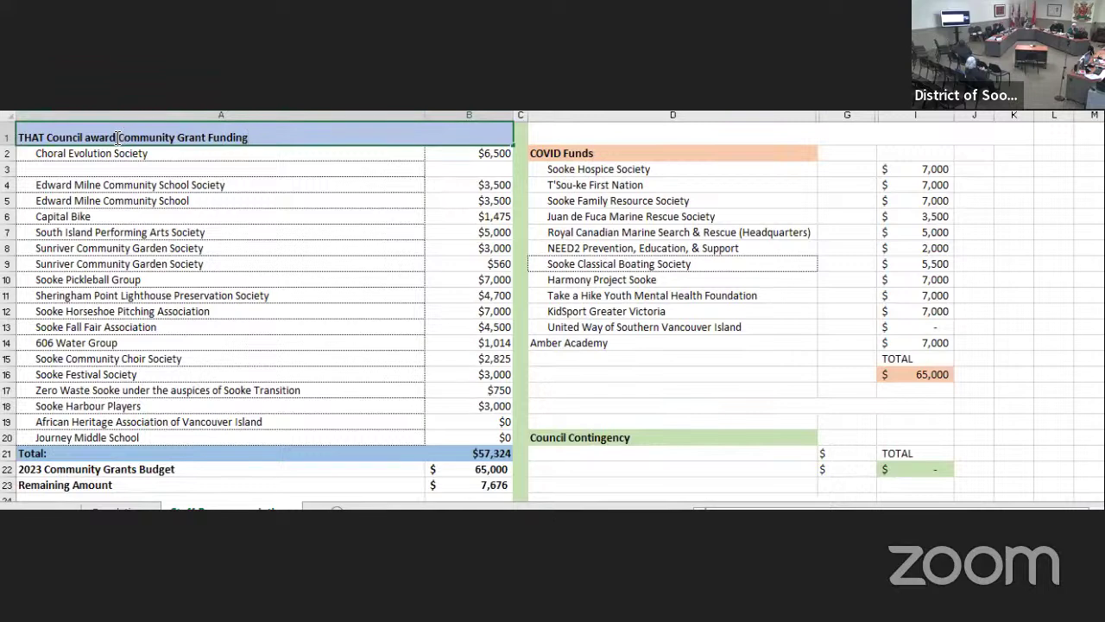
pyautogui.write('2023')
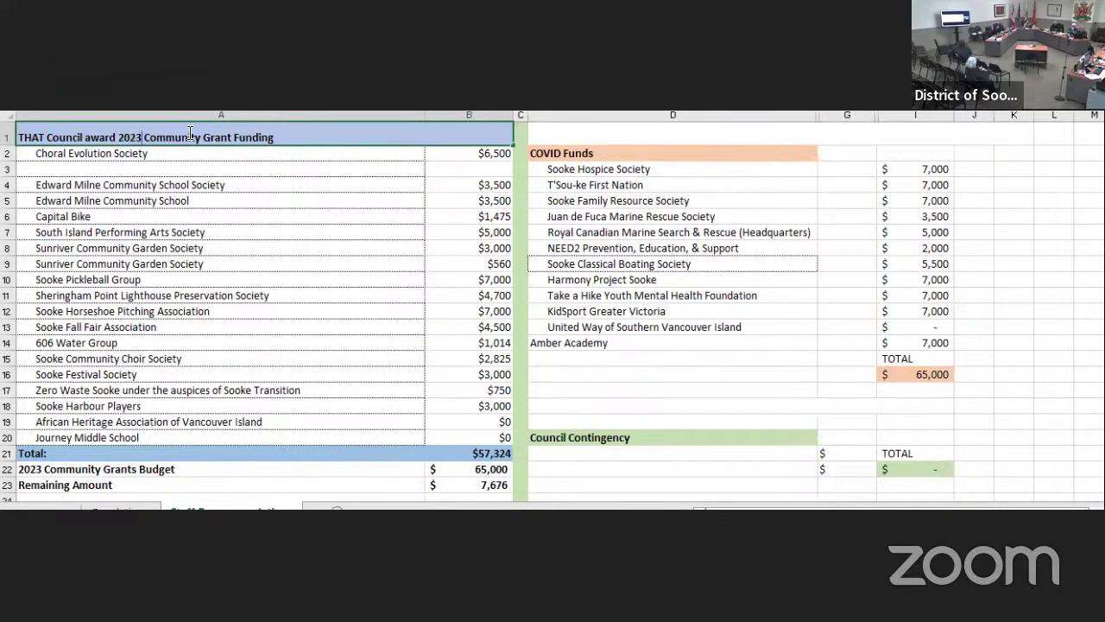
pyautogui.click(293, 137)
pyautogui.write('as follows:')
# - Reword the COVID Funds heading to "AND THAT Council award funding from the COVID-19 Restart Funds as follows:"
pyautogui.click(531, 153)
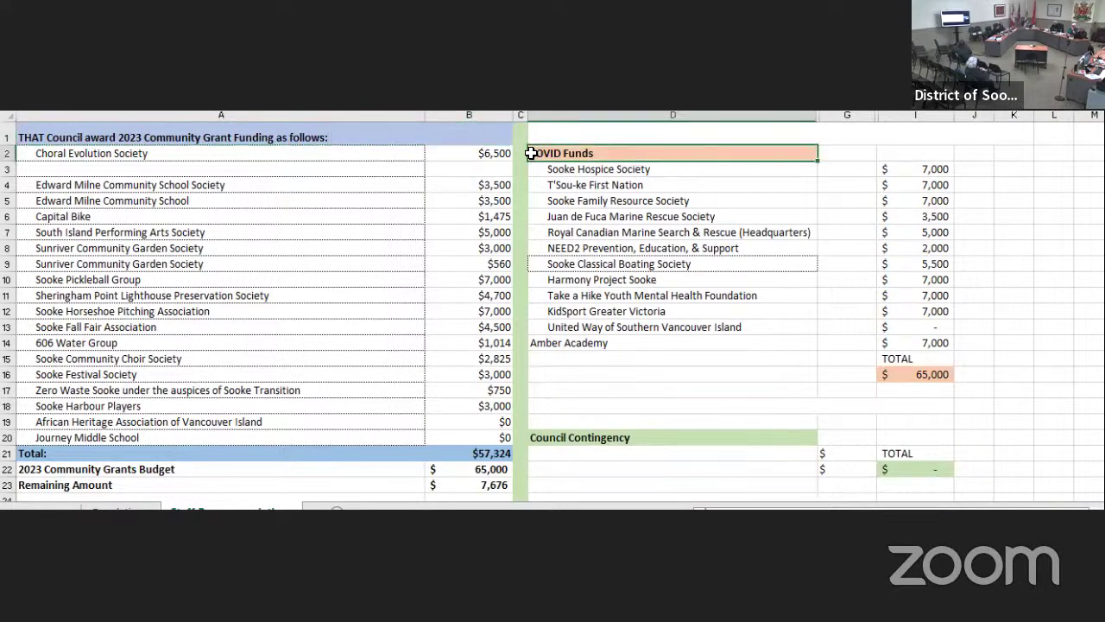
pyautogui.doubleClick(531, 152)
pyautogui.write('AND THAT ')
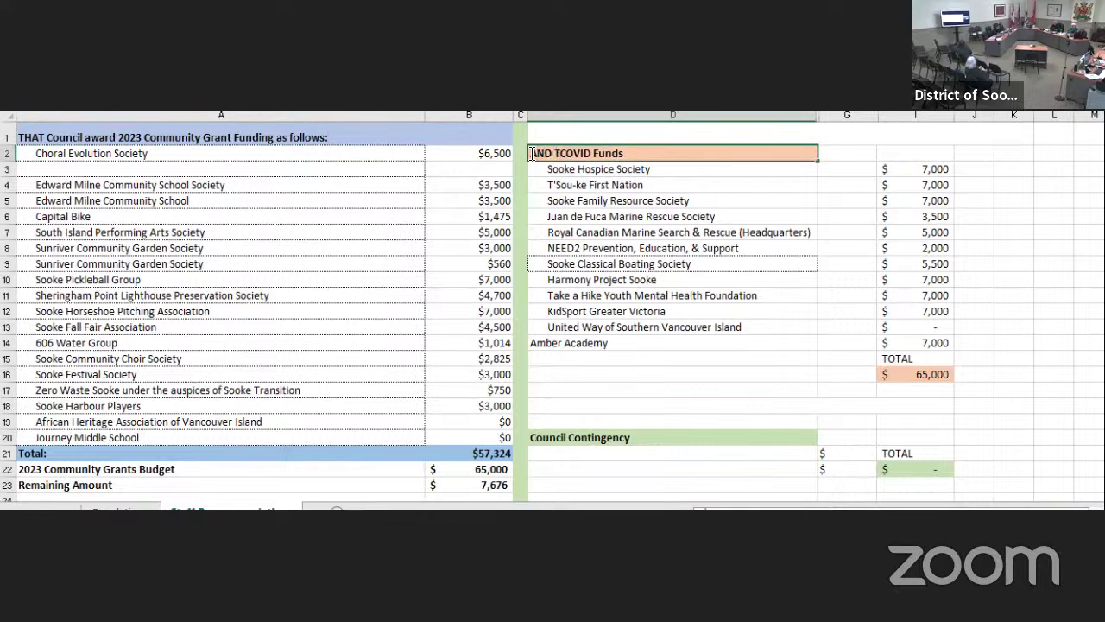
pyautogui.write('Council ')
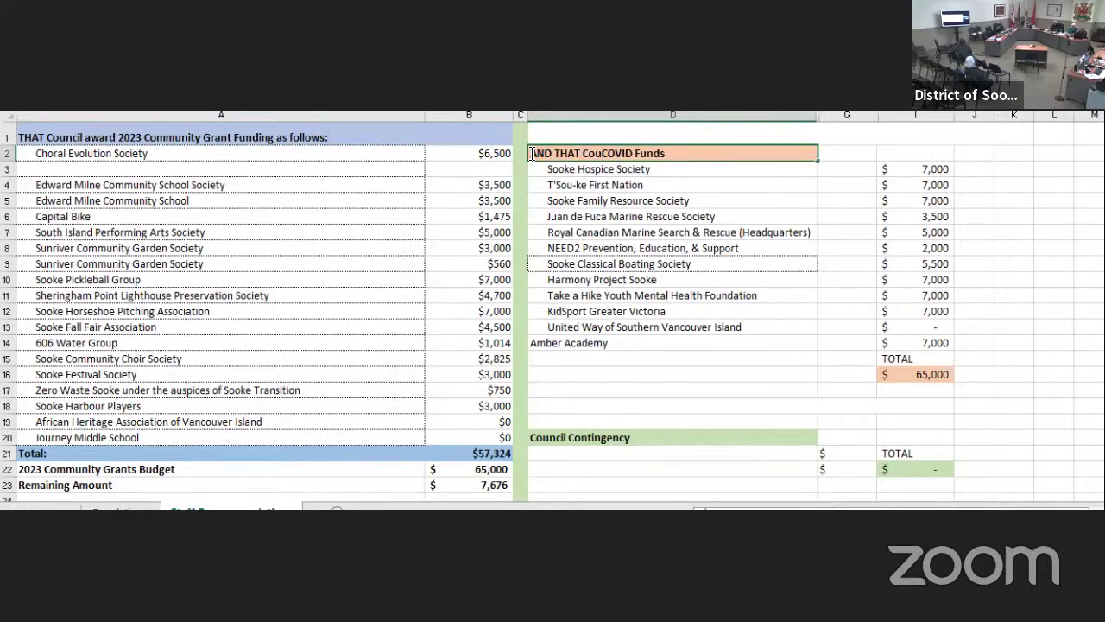
pyautogui.write('award')
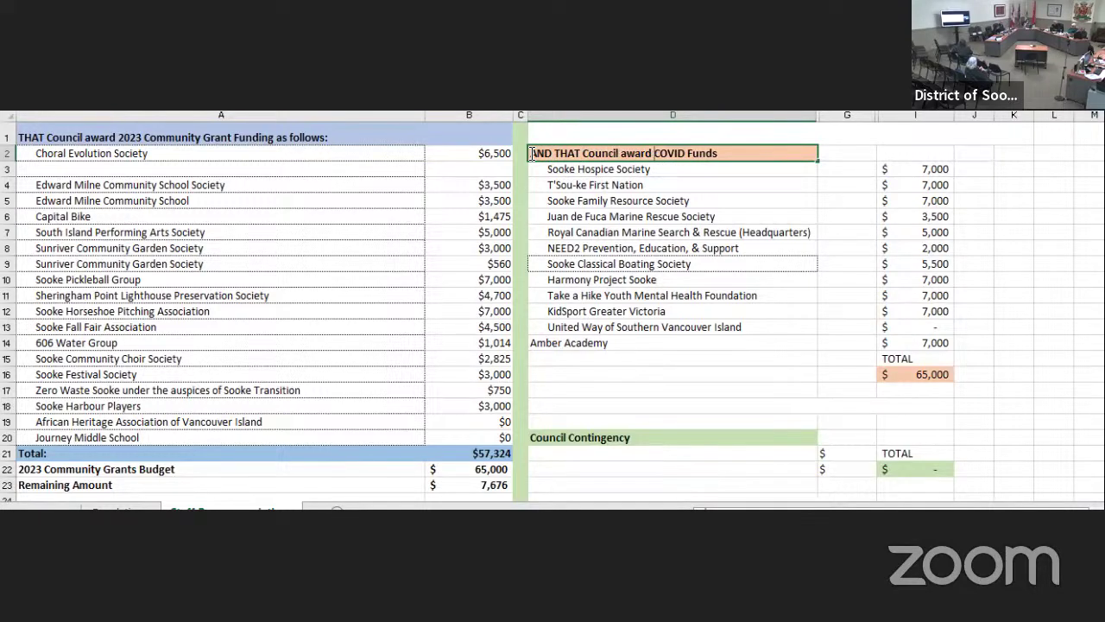
pyautogui.write(' funding from teh')
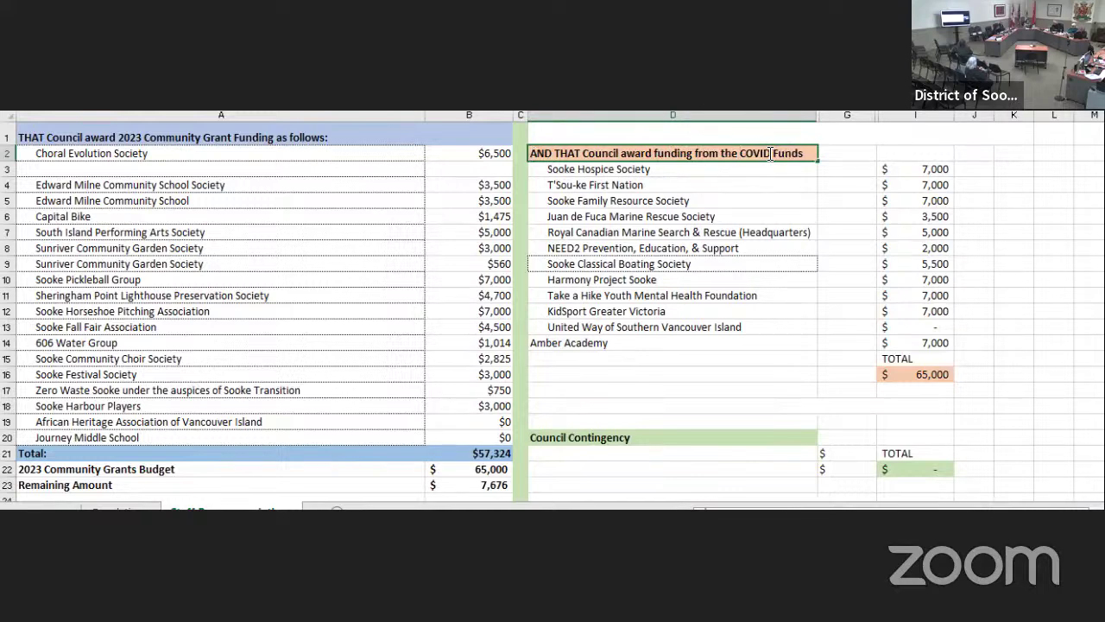
pyautogui.write(' -19 Rest')
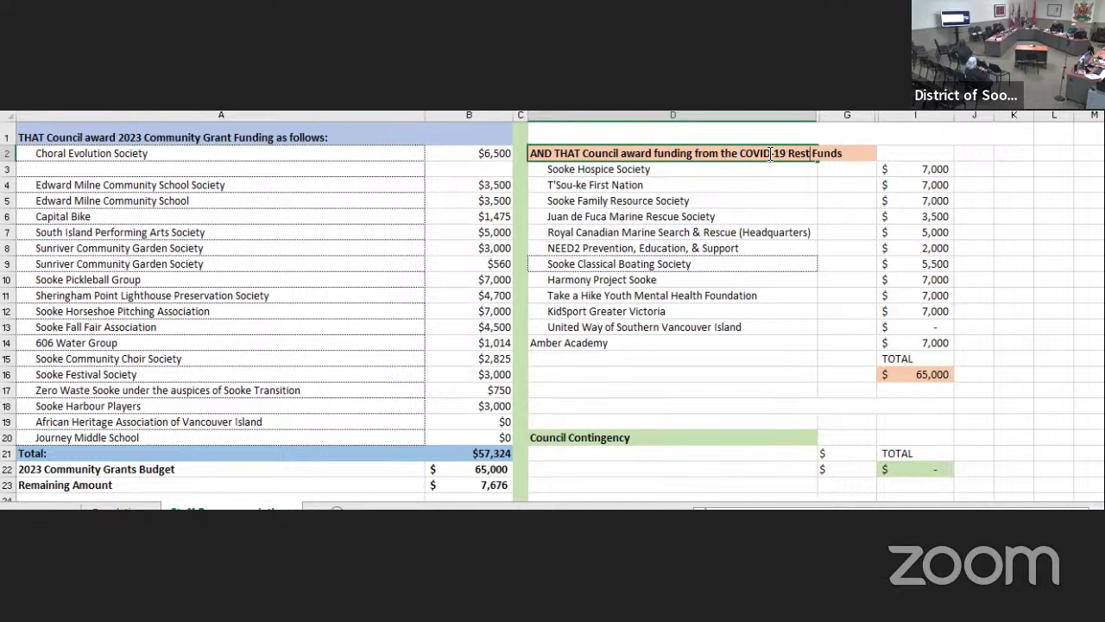
pyautogui.write('art')
pyautogui.click(857, 153)
pyautogui.write('as follows:')
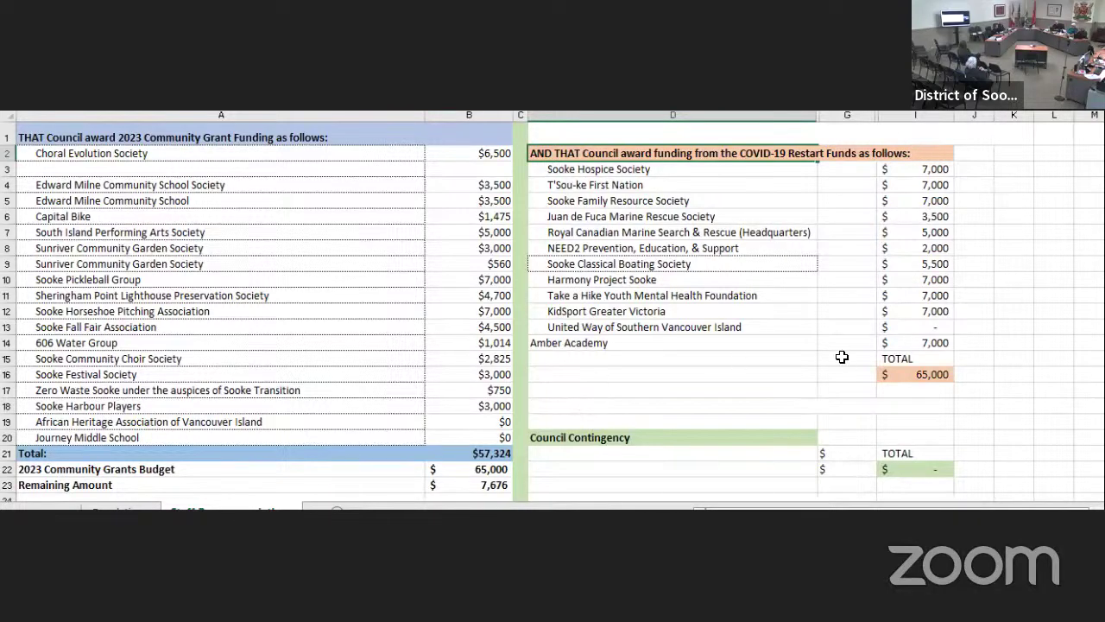
# - Enter "Sooke Classical Boating Society" in the empty row 18 cell beneath the COVID funding list
pyautogui.moveTo(948, 261); pyautogui.dragTo(680, 272)
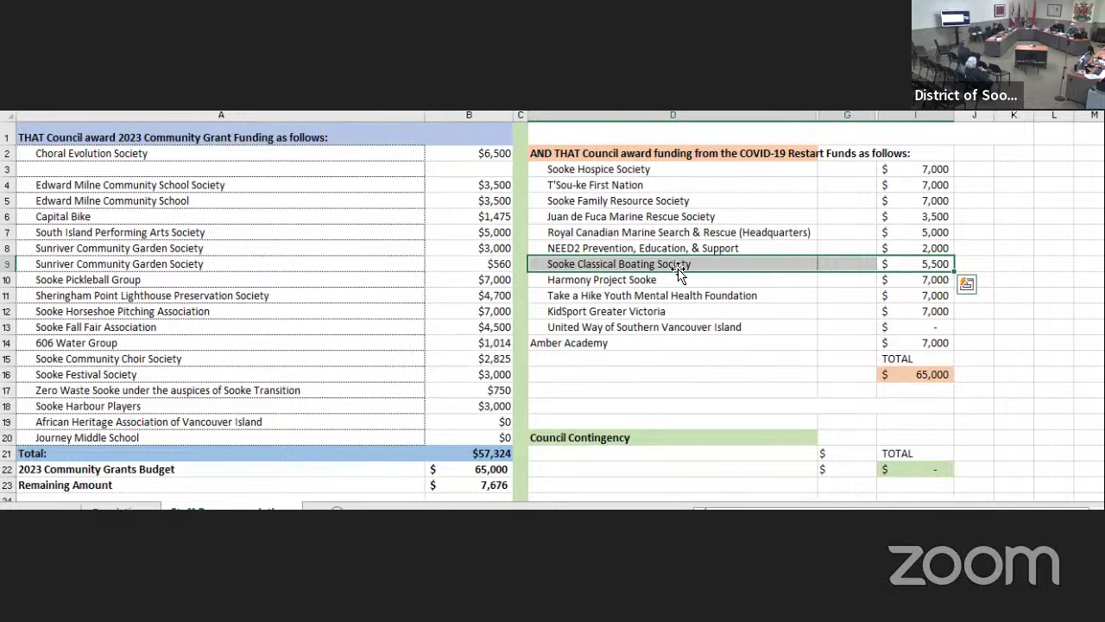
pyautogui.press('Escape')
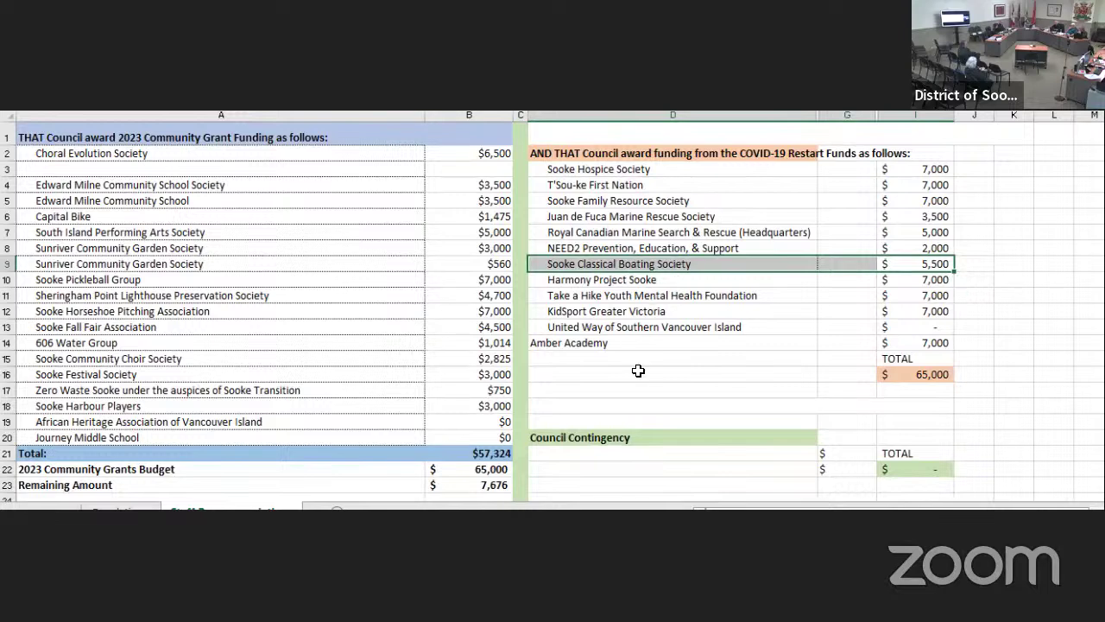
pyautogui.click(576, 400)
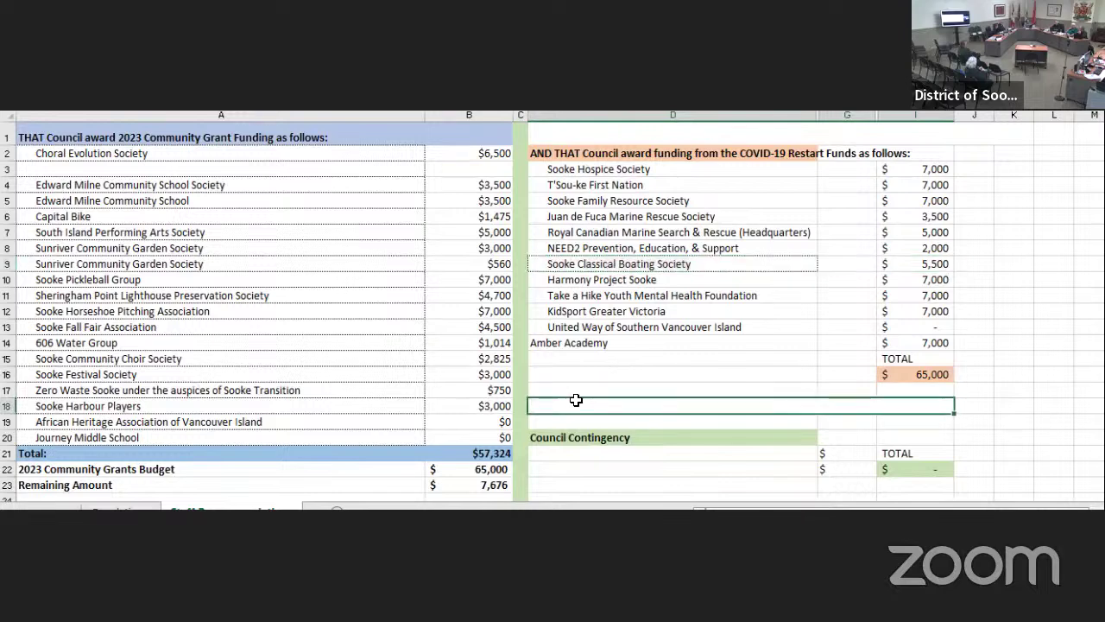
pyautogui.write('Sooke')
pyautogui.press('BackSpace')
pyautogui.press('BackSpace')
pyautogui.press('BackSpace')
pyautogui.write('oke Classical ')
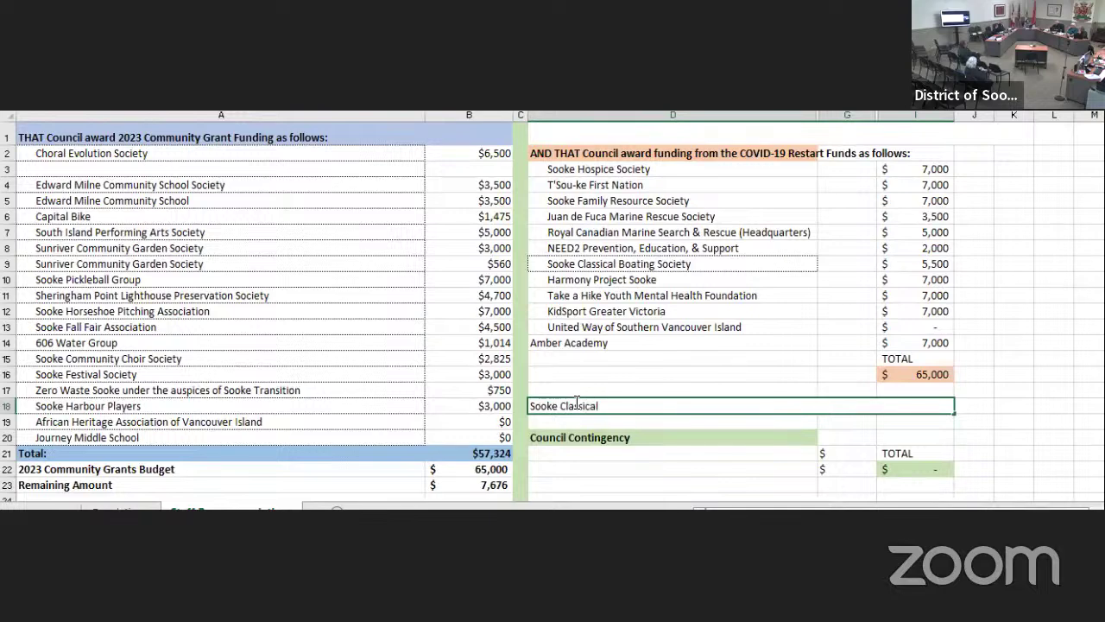
pyautogui.write('Boating Socety')
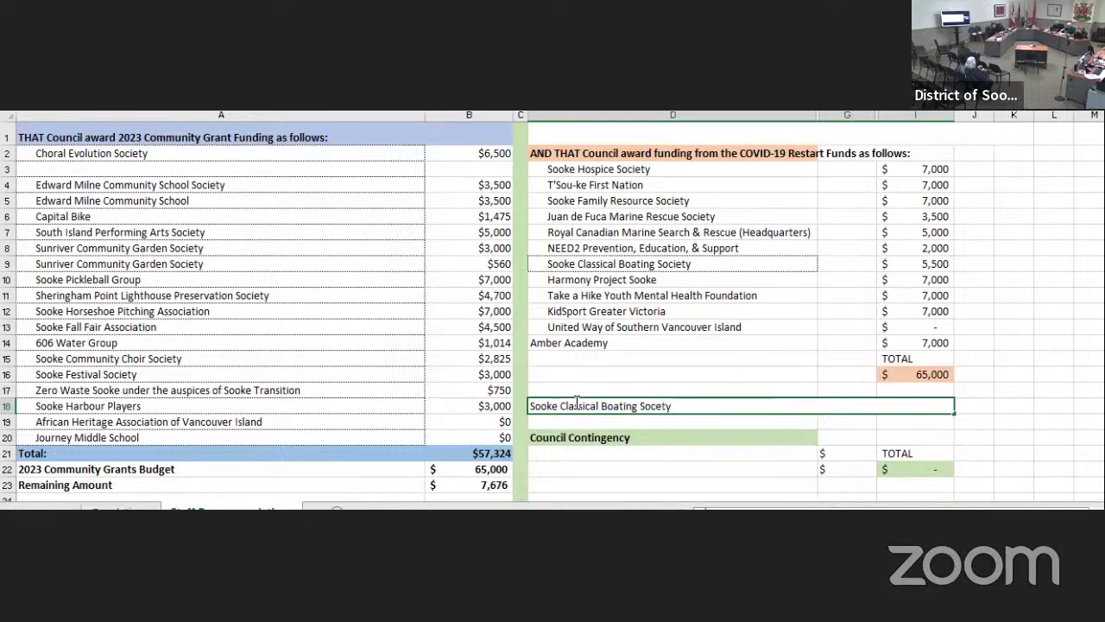
pyautogui.press('BackSpace')
pyautogui.press('BackSpace')
pyautogui.press('BackSpace')
pyautogui.write('iety')
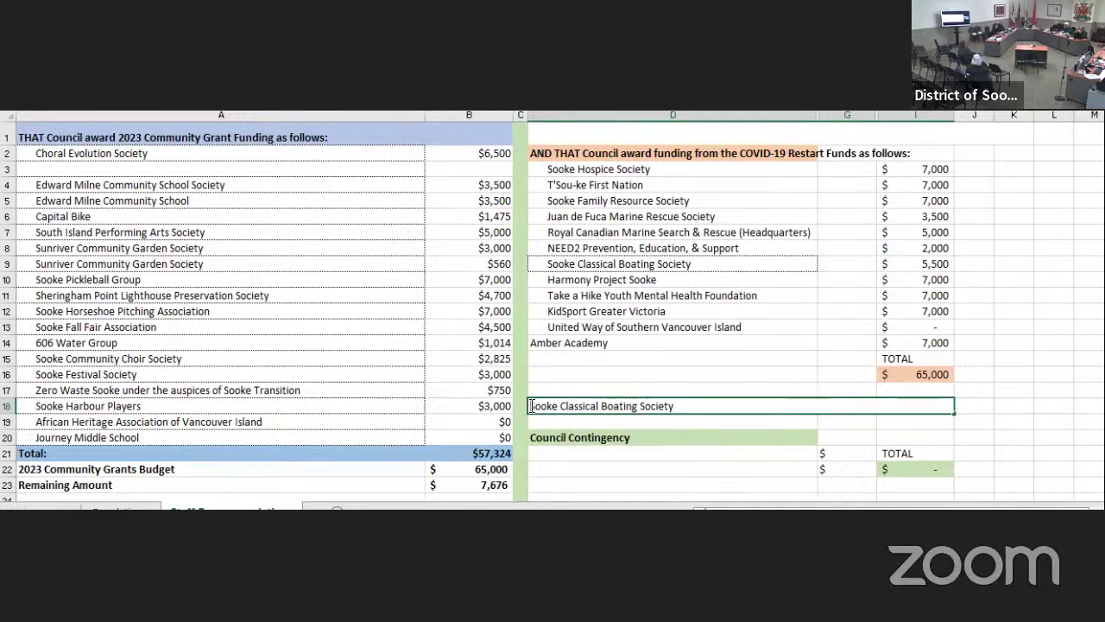
# - Insert "THAT Council award" before the society's name in row 18, and clear the Sooke Classical Boating Society entry and amount from row 9
pyautogui.click(532, 406)
pyautogui.write('THAT Counci')
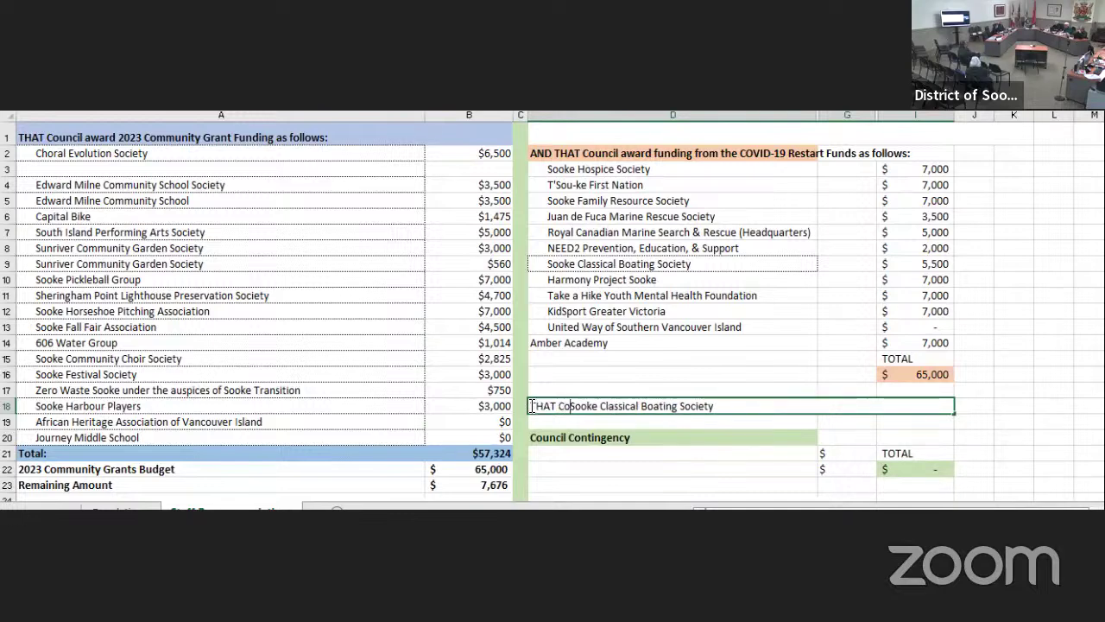
pyautogui.write('l award')
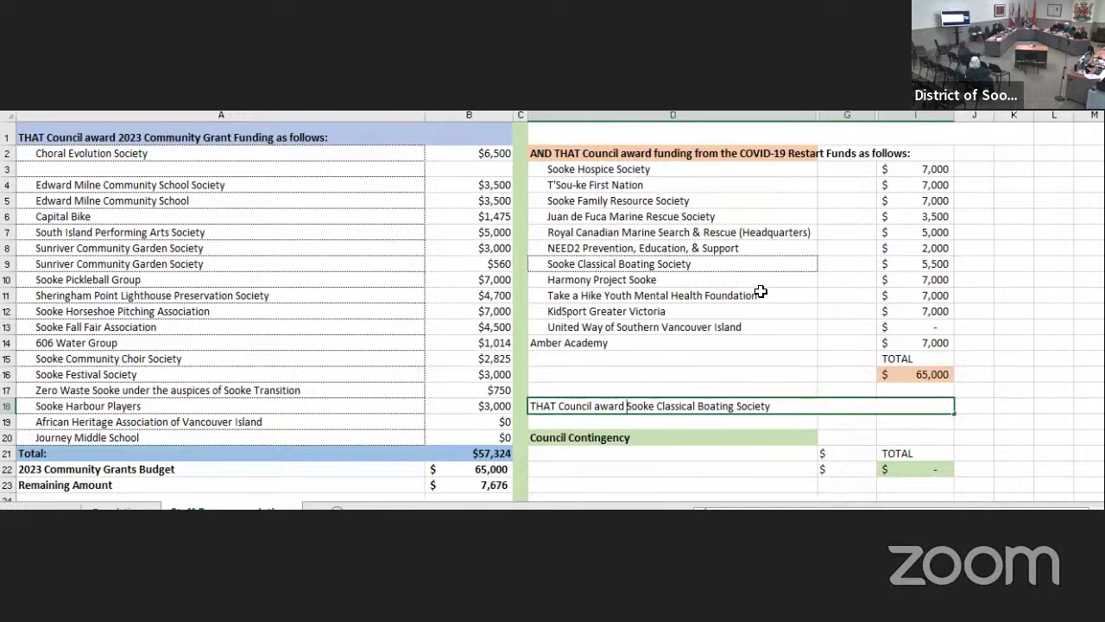
pyautogui.moveTo(684, 268); pyautogui.dragTo(920, 265)
pyautogui.press('Delete')
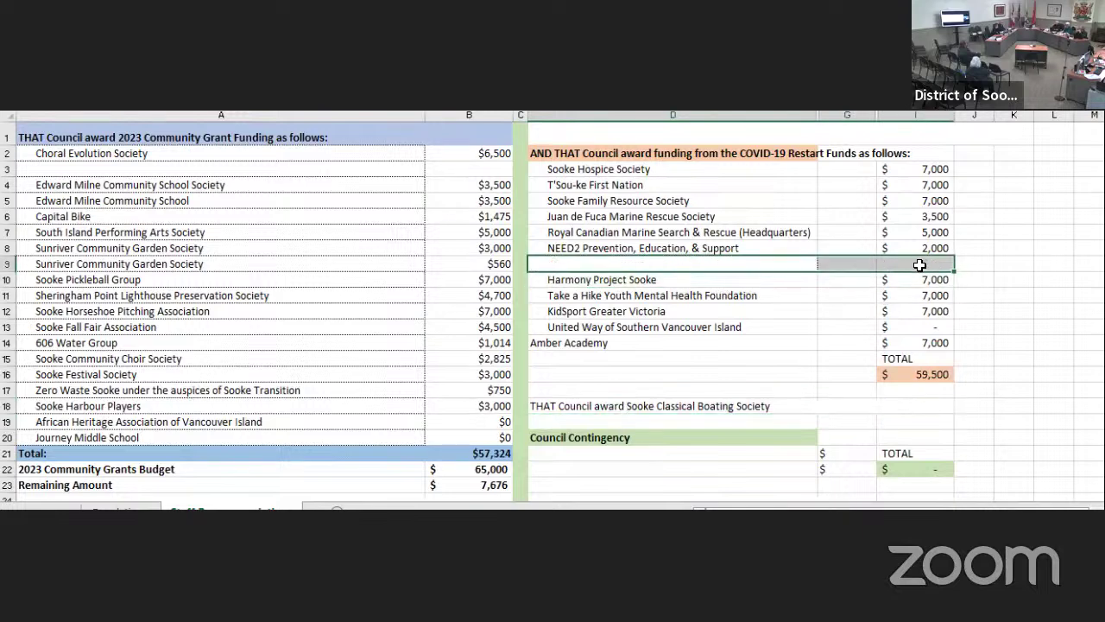
# - Reword the row 18 motion to "THAT Council fund the application from the Sooke Classical Boating Society"
pyautogui.click(778, 406)
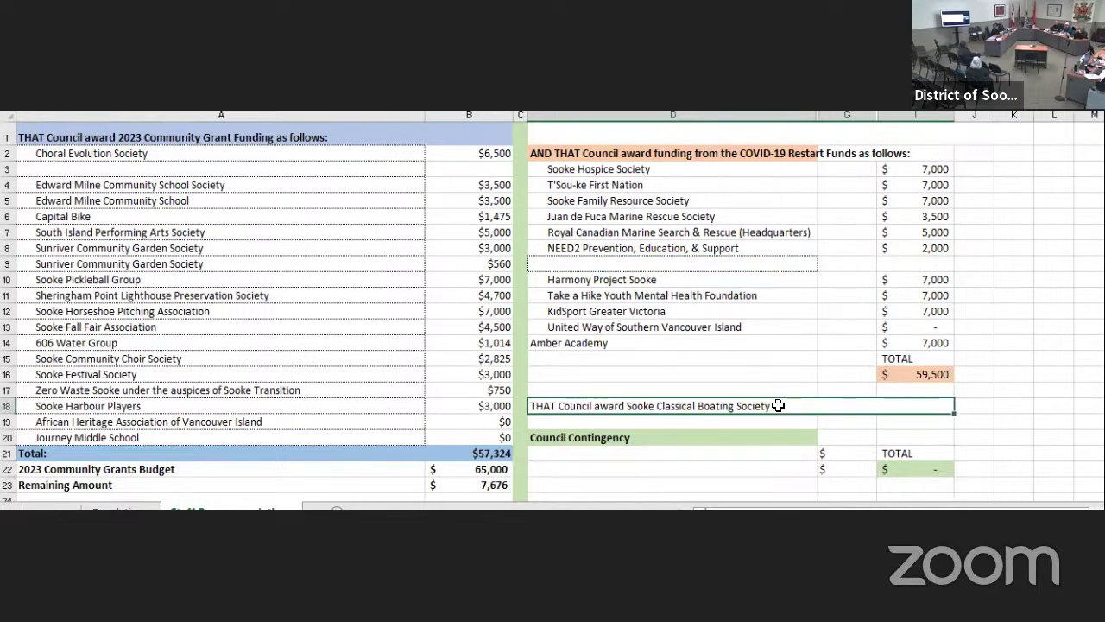
pyautogui.doubleClick(624, 406)
pyautogui.press('BackSpace')
pyautogui.press('BackSpace')
pyautogui.press('BackSpace')
pyautogui.press('BackSpace')
pyautogui.press('BackSpace')
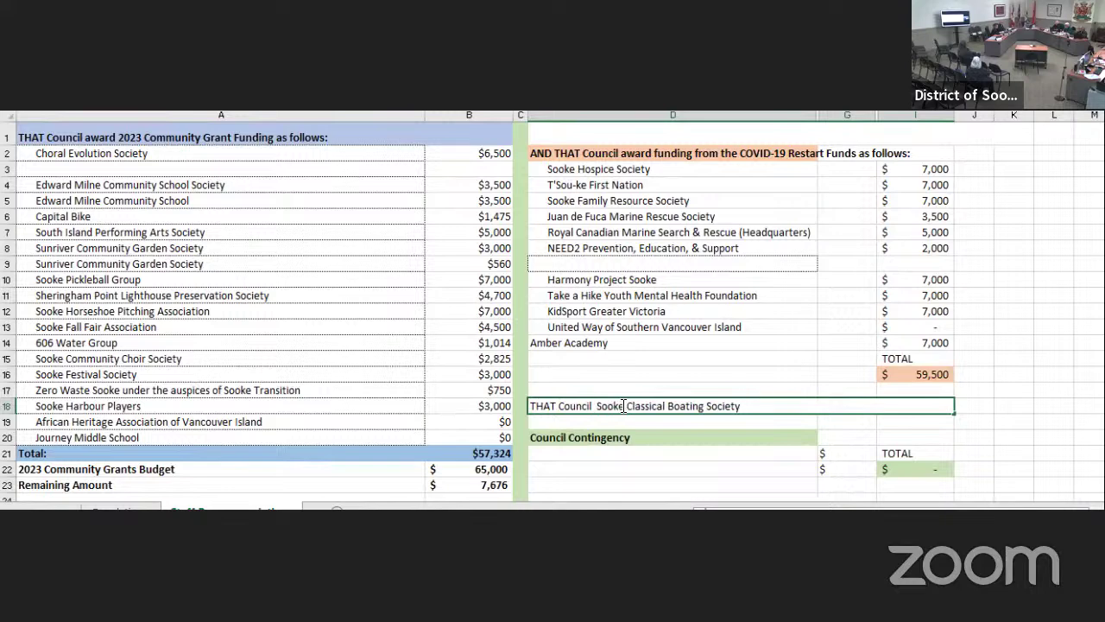
pyautogui.write('fund the')
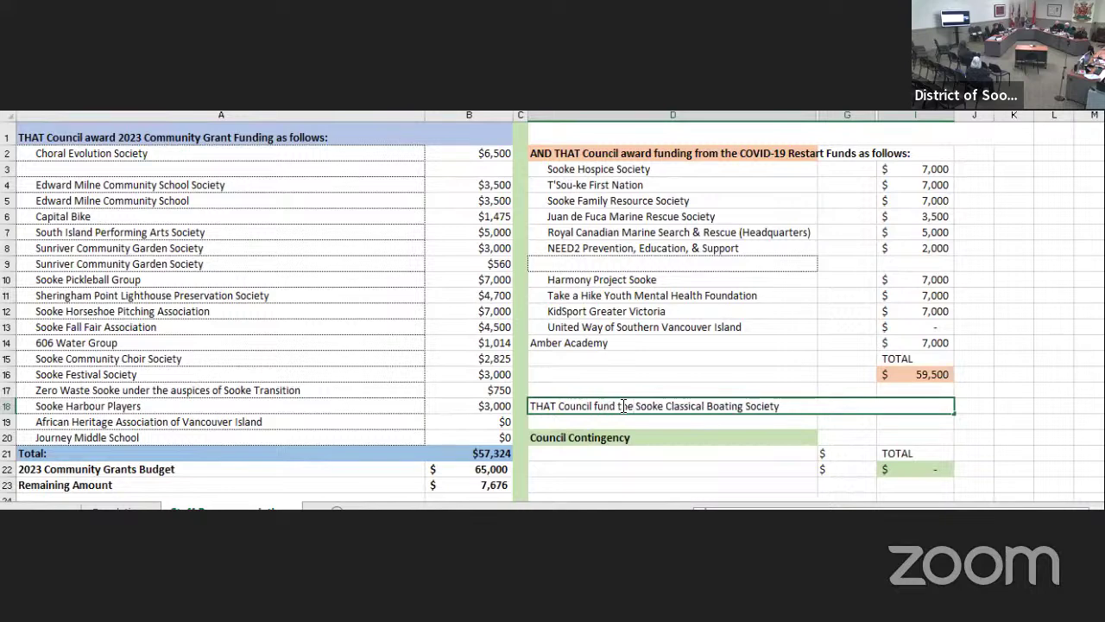
pyautogui.write(' application from the')
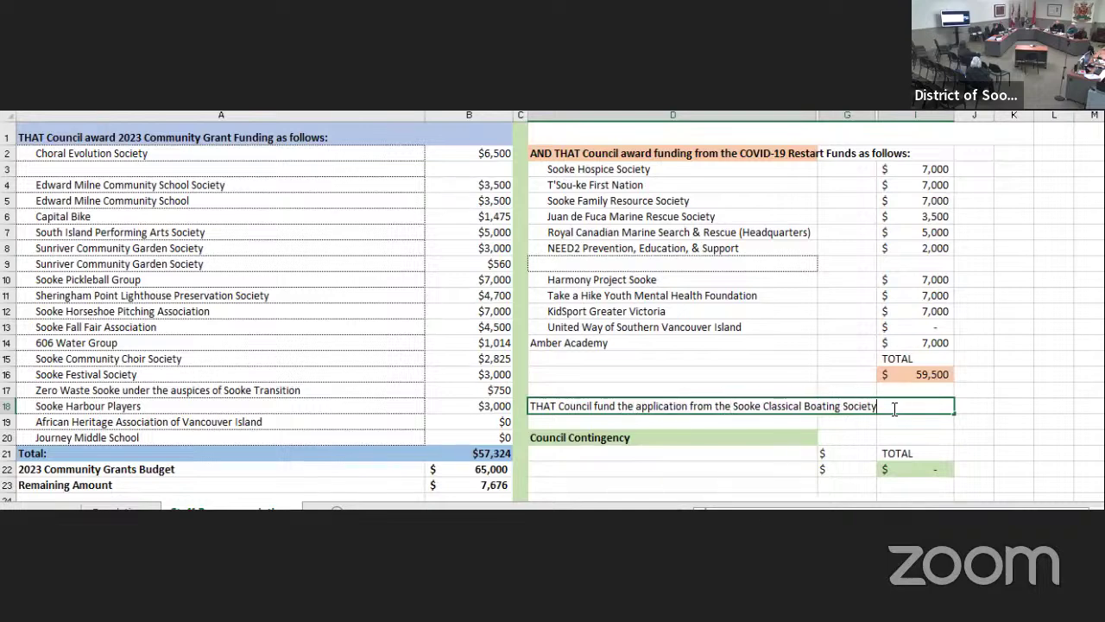
# - Complete the row 18 motion with "in the amount of $___ from COVID-19 Restart funds."
pyautogui.write(' Sooke Classical Boating Society in the amount of')
pyautogui.write('$___ from ')
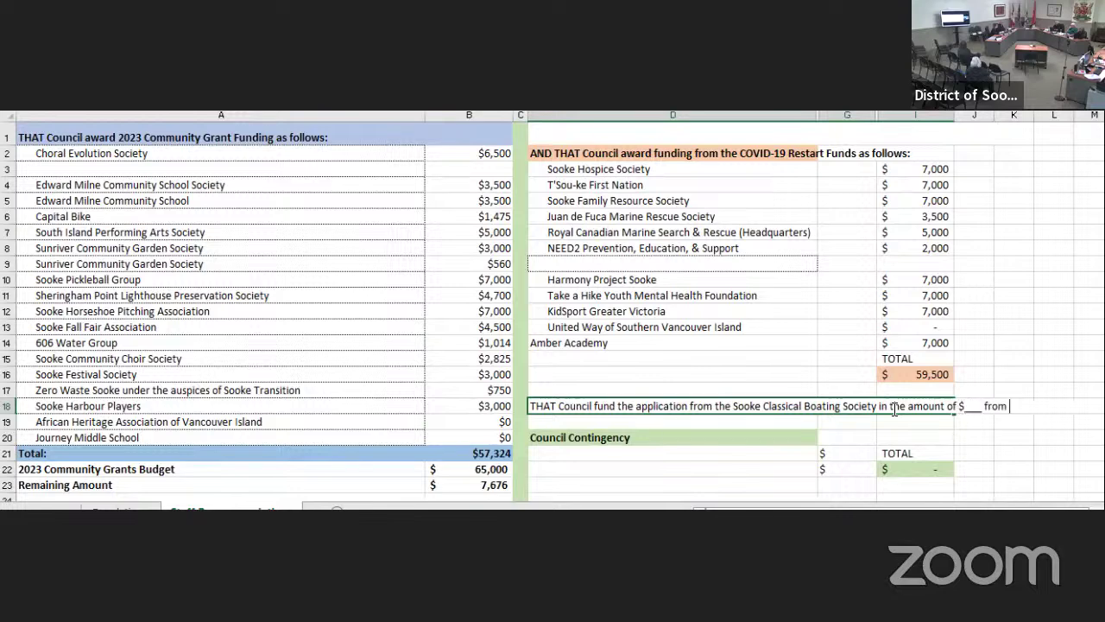
pyautogui.write('COVID-19 Restar')
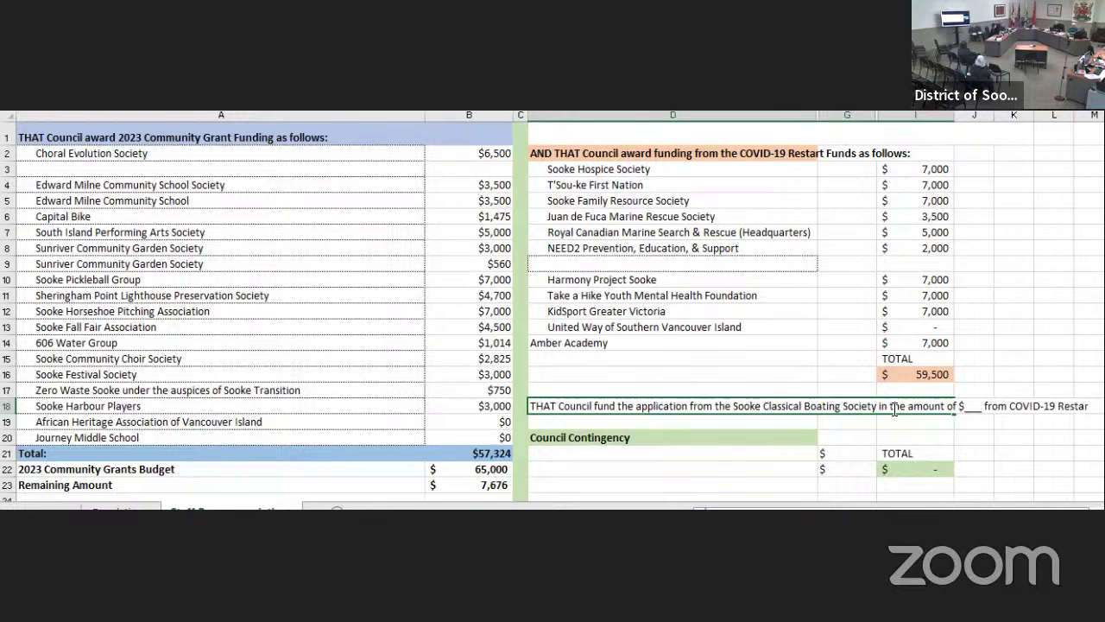
pyautogui.write('t funds,')
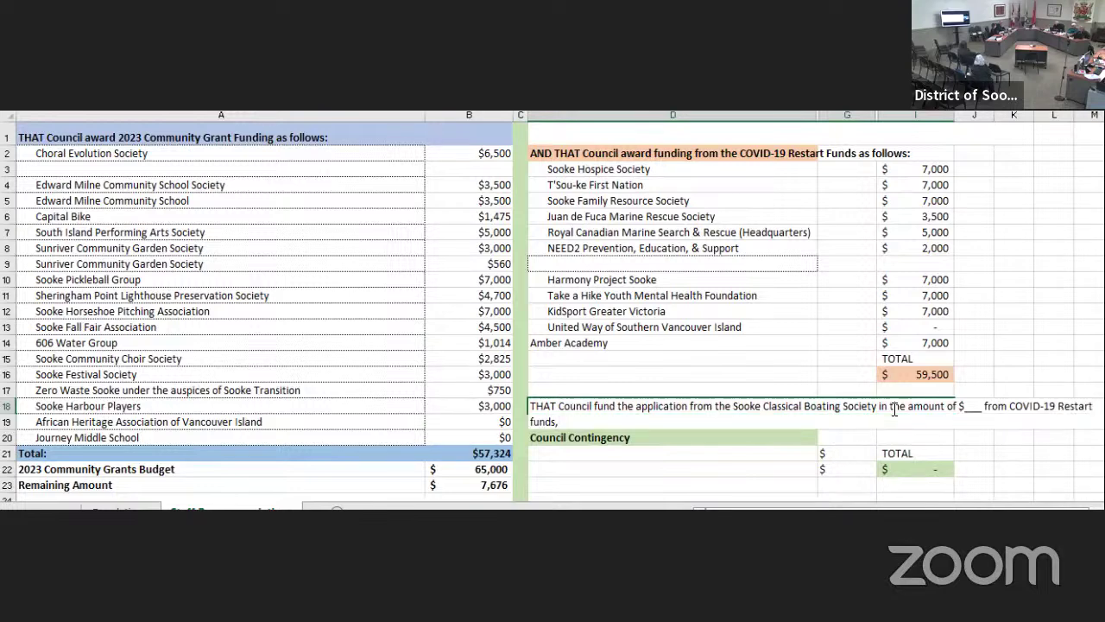
pyautogui.press('BackSpace')
pyautogui.write('.')
# - Clear the contents of the Council Contingency block, including its heading, dollar signs and total
pyautogui.moveTo(945, 473); pyautogui.dragTo(683, 441)
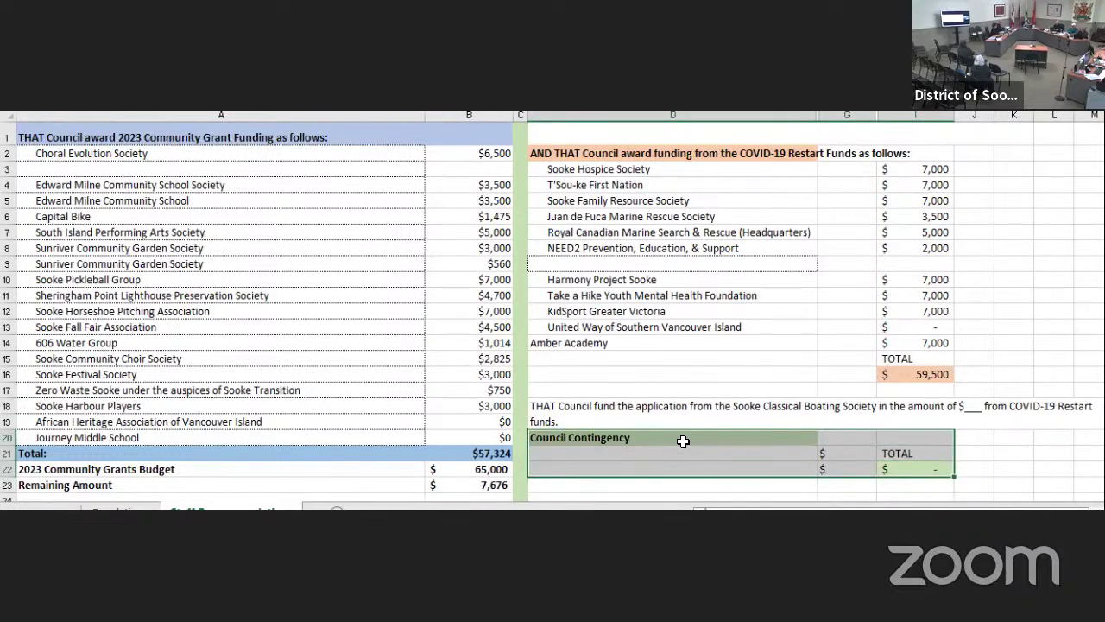
pyautogui.press('Delete')
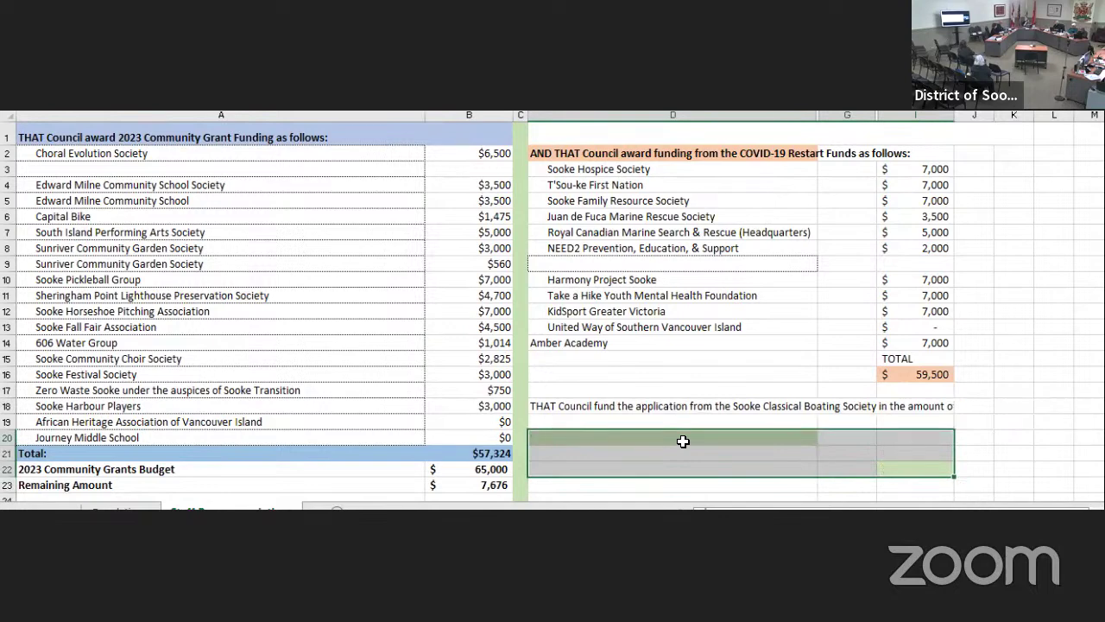
# - Replace the blank amount in the row 18 Sooke Classical Boating Society motion with $5,500
pyautogui.click(648, 409)
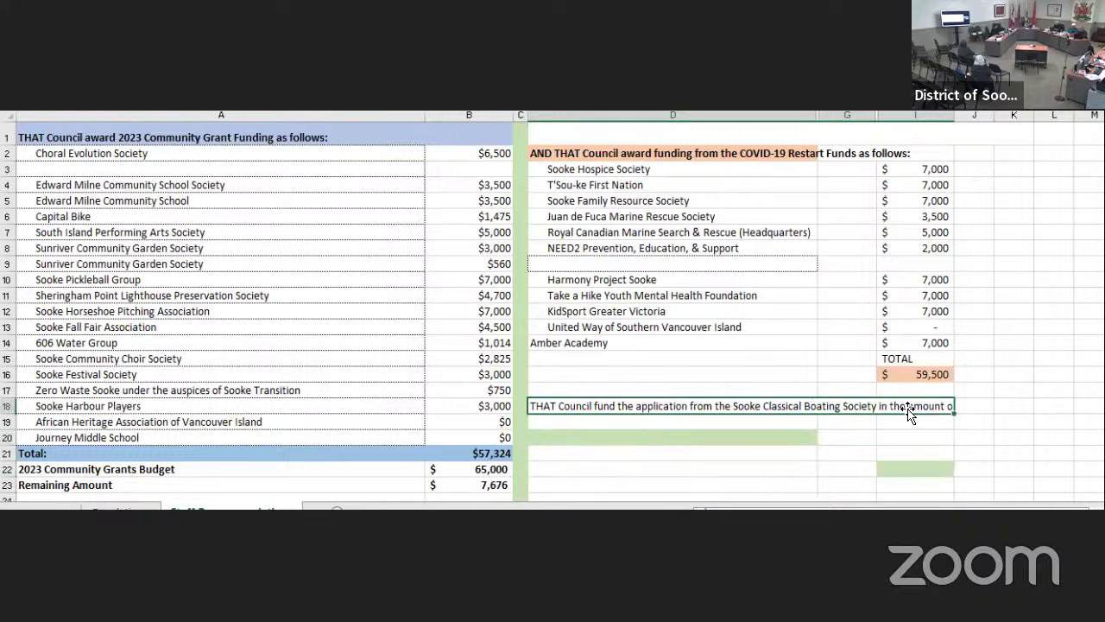
pyautogui.keyDown('shift'); pyautogui.click(1043, 406); pyautogui.keyUp('shift')
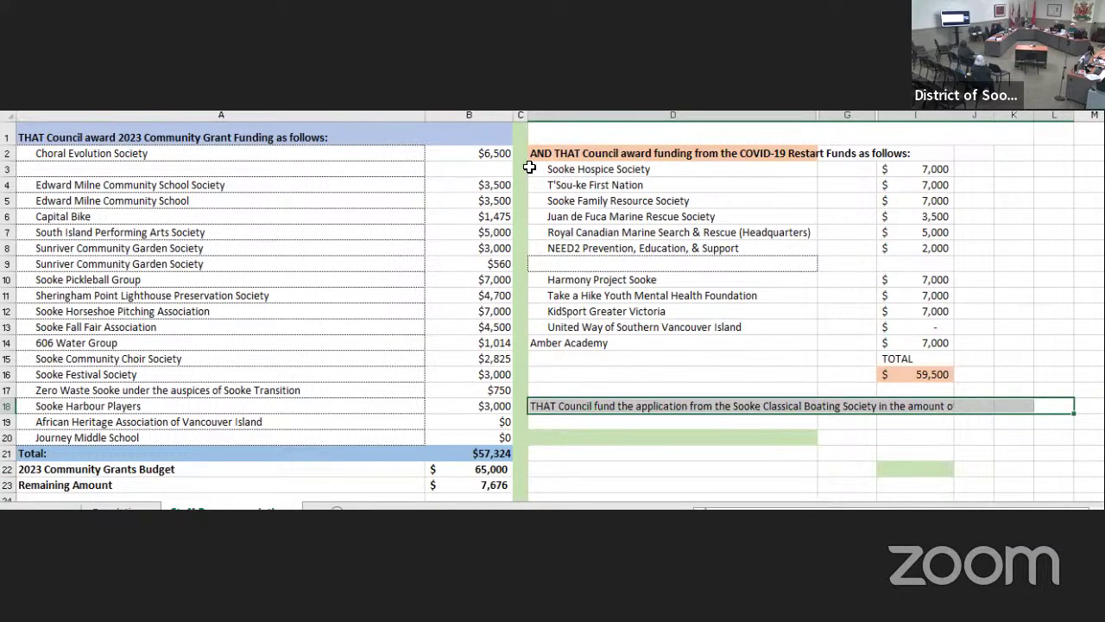
pyautogui.keyDown('shift'); pyautogui.click(890, 405); pyautogui.keyUp('shift')
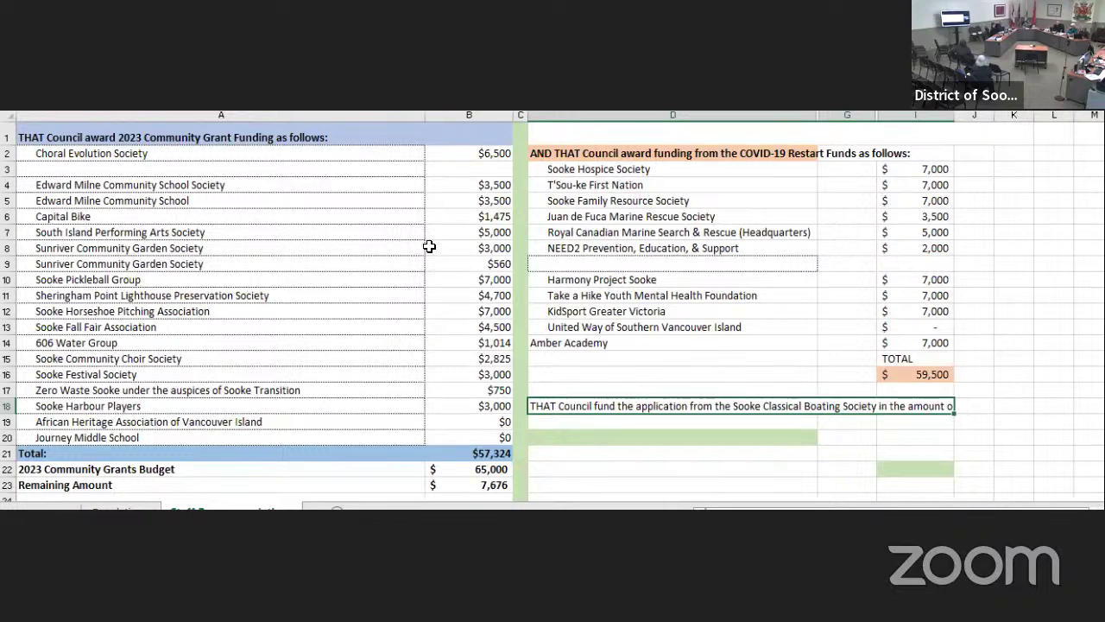
pyautogui.doubleClick(908, 405)
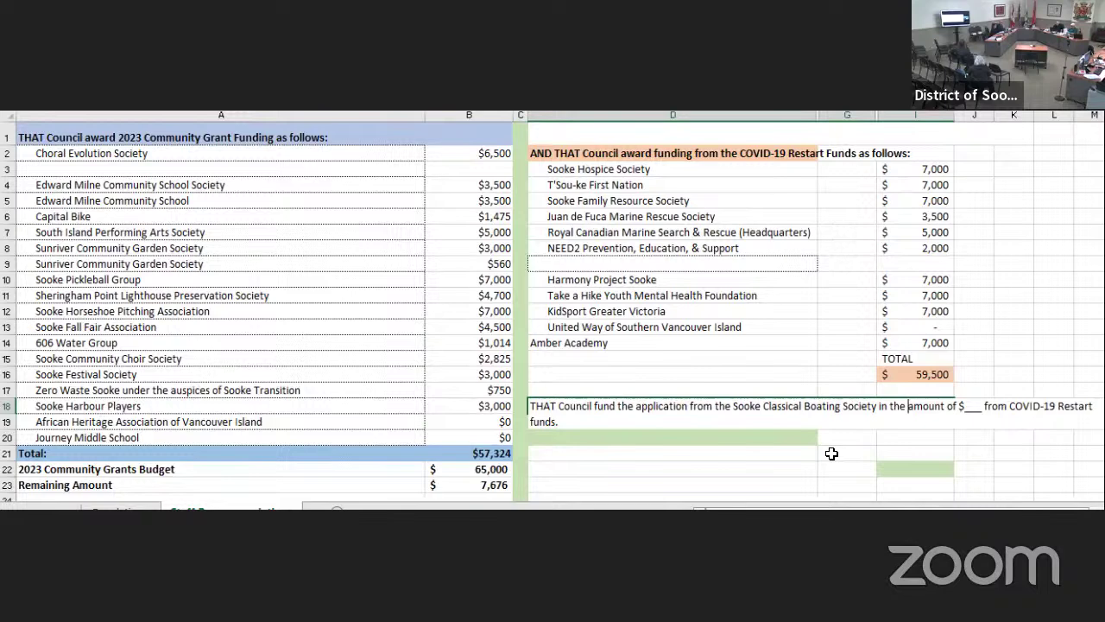
pyautogui.click(981, 406)
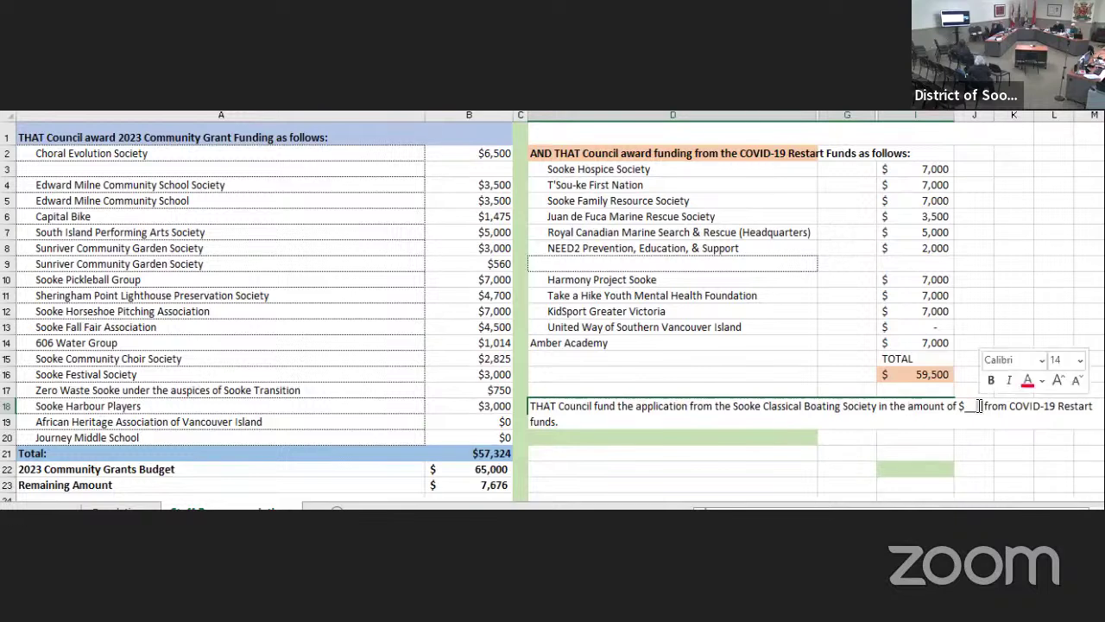
pyautogui.press('BackSpace')
pyautogui.press('BackSpace')
pyautogui.press('BackSpace')
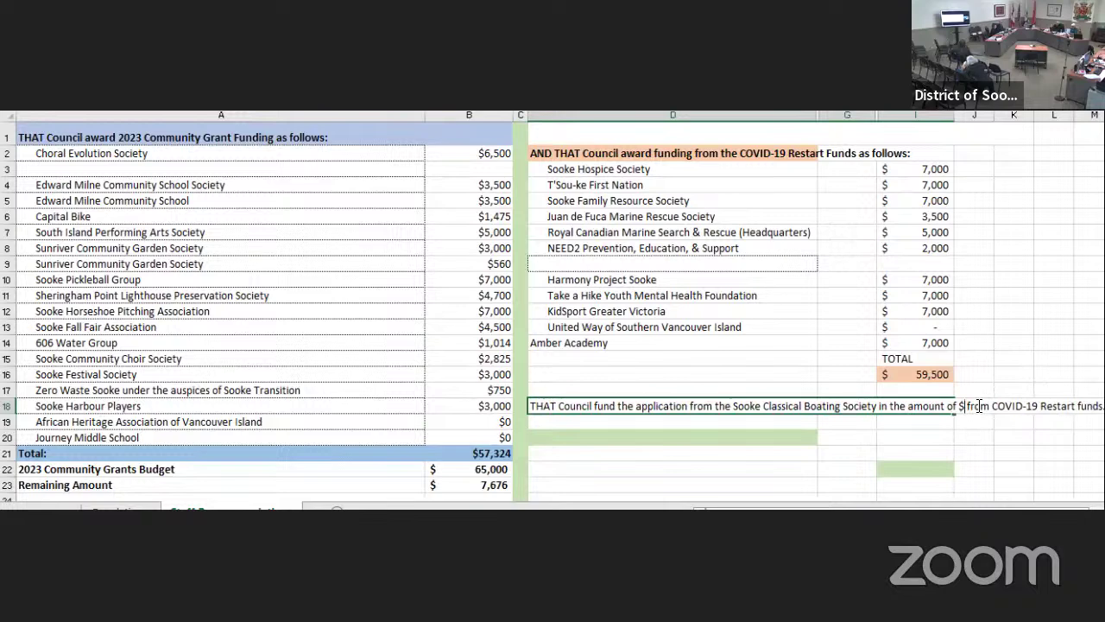
pyautogui.write('5,500')
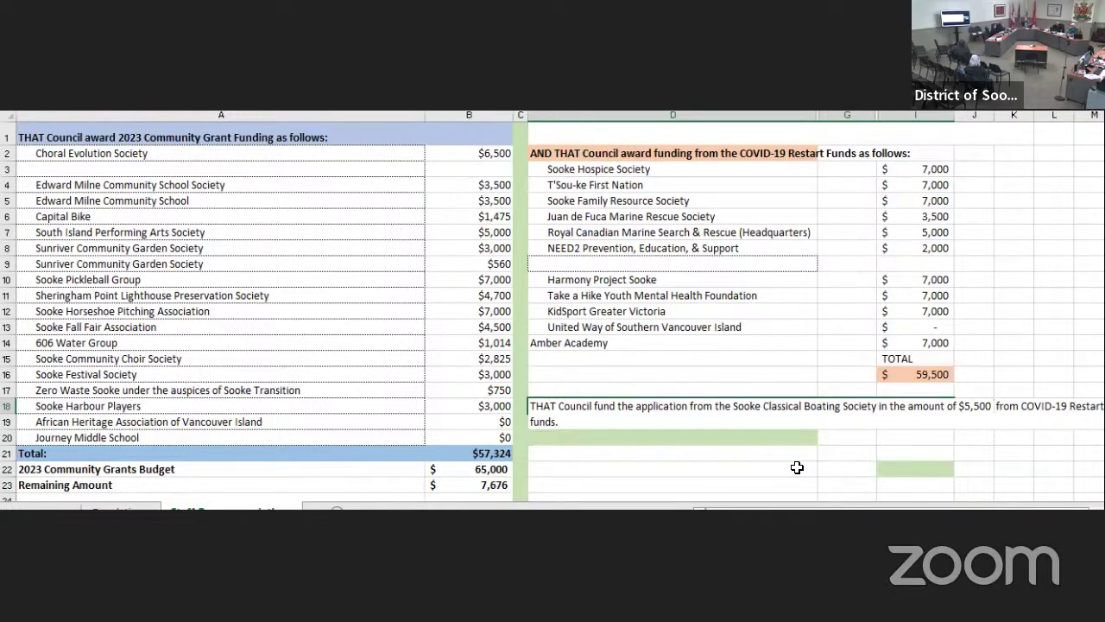
# - Add a motion in row 21 of column D reading "THAT Council transfer the balance of $7,676 to Council Contingency."
pyautogui.click(602, 454)
pyautogui.write('T')
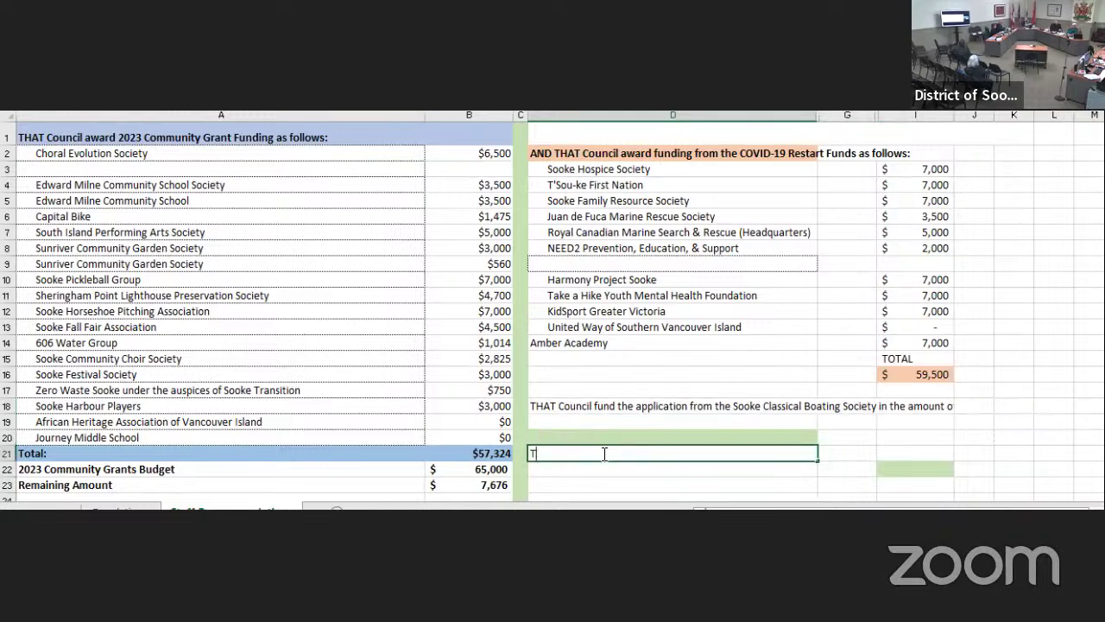
pyautogui.write('HAT Council transfer')
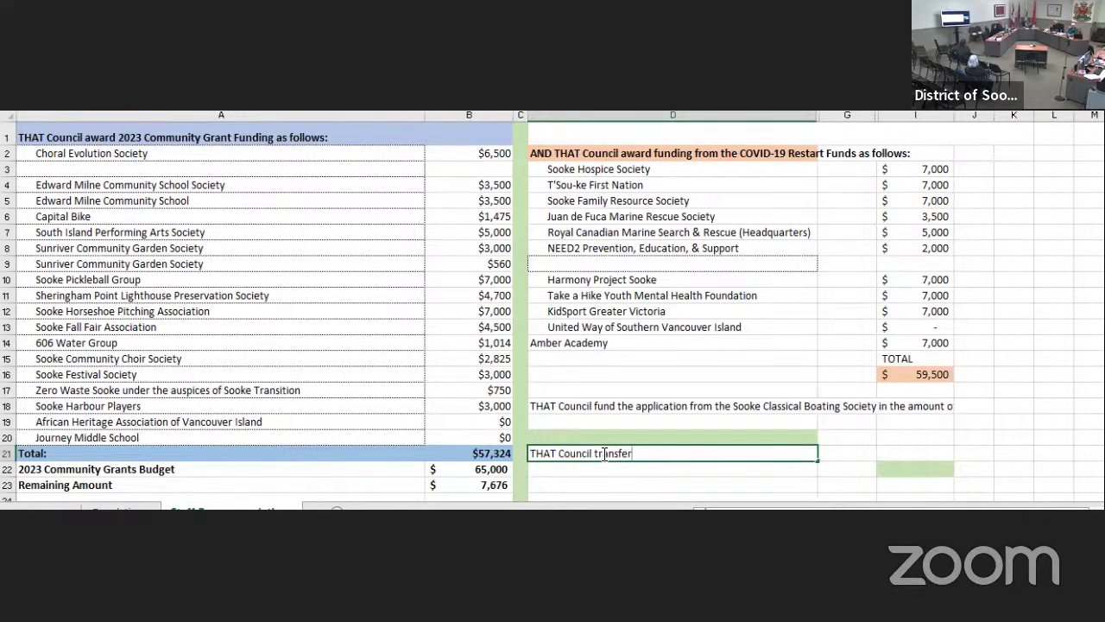
pyautogui.write(' the balance of $7,')
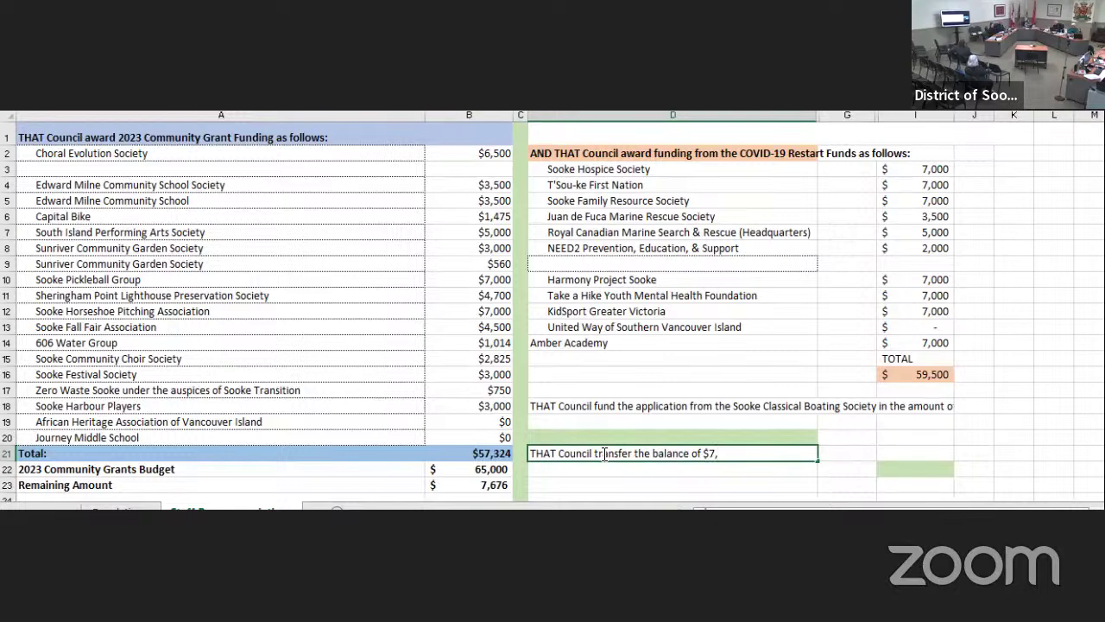
pyautogui.write('676 to Council Continge')
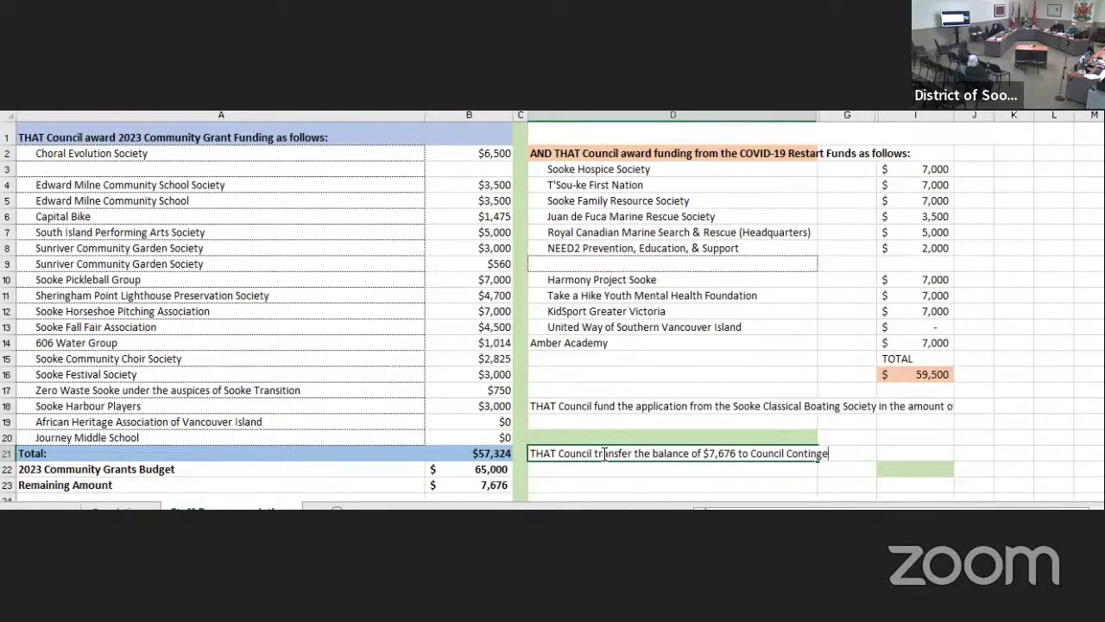
pyautogui.write('cy.')
# - Expand the row 21 motion by inserting "direct staff to" before "transfer" and "remaining Community Grants" before "balance"
pyautogui.click(592, 459)
pyautogui.write('direct staff ')
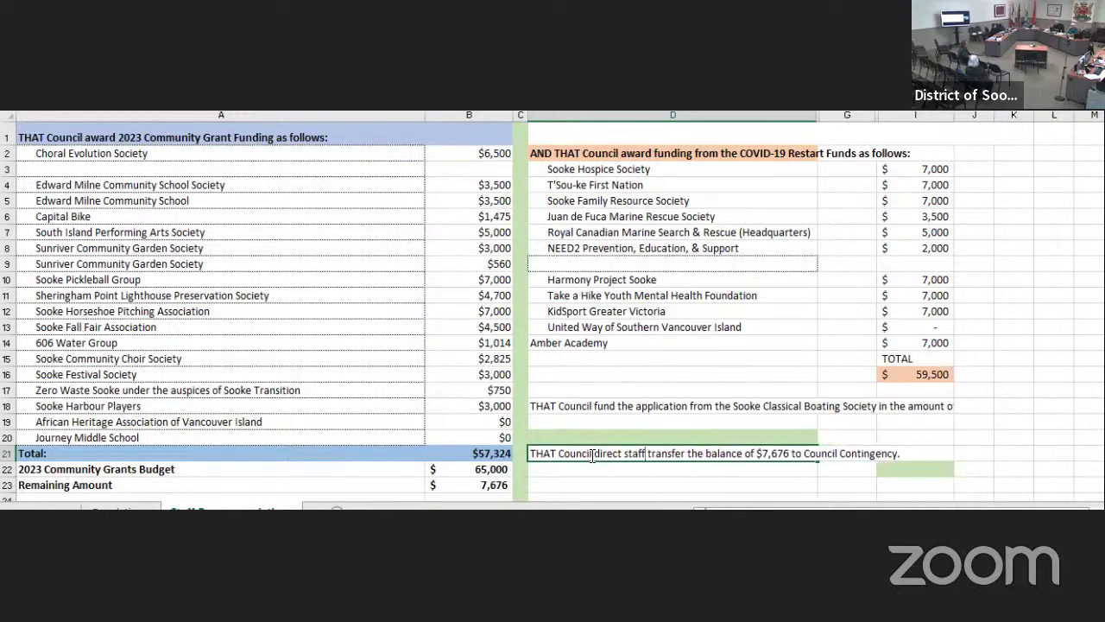
pyautogui.write('to')
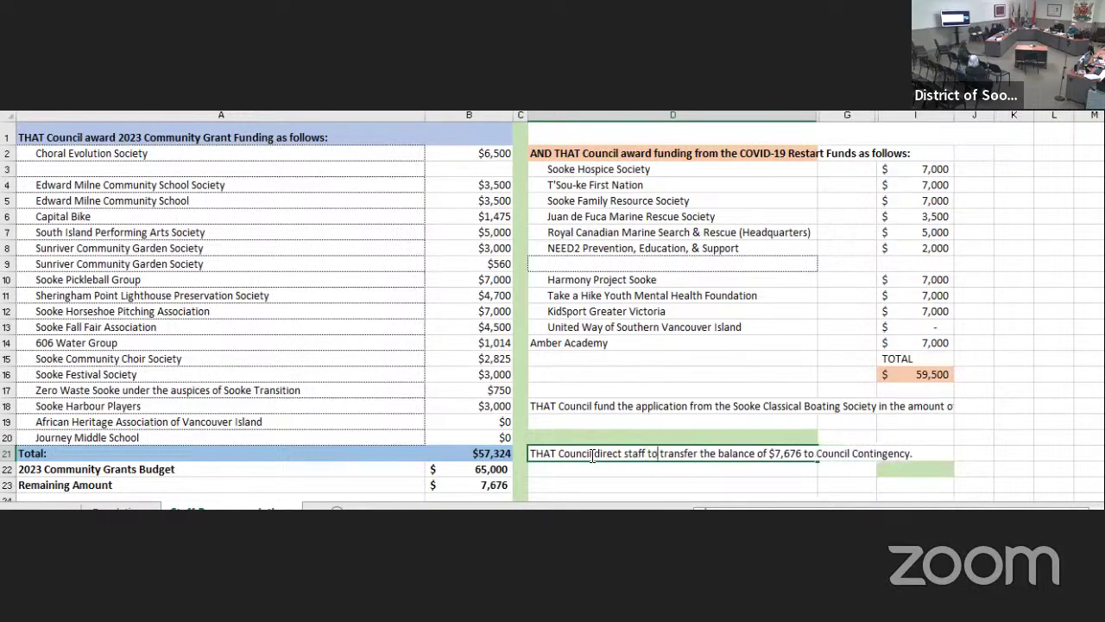
pyautogui.click(720, 451)
pyautogui.write('remaining Commun')
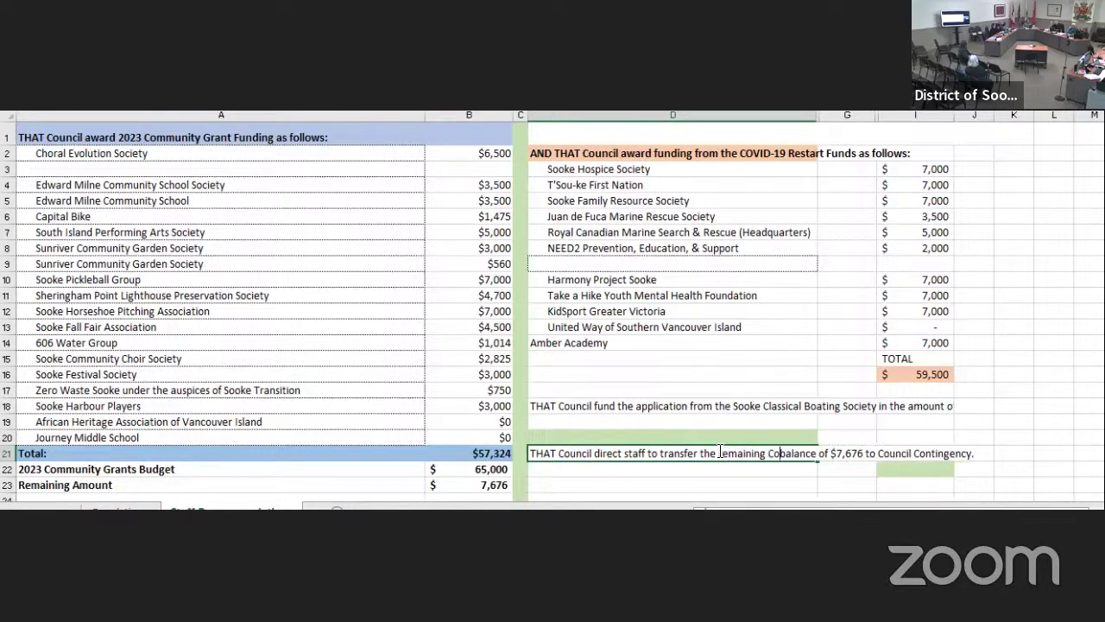
pyautogui.write('ity Grants')
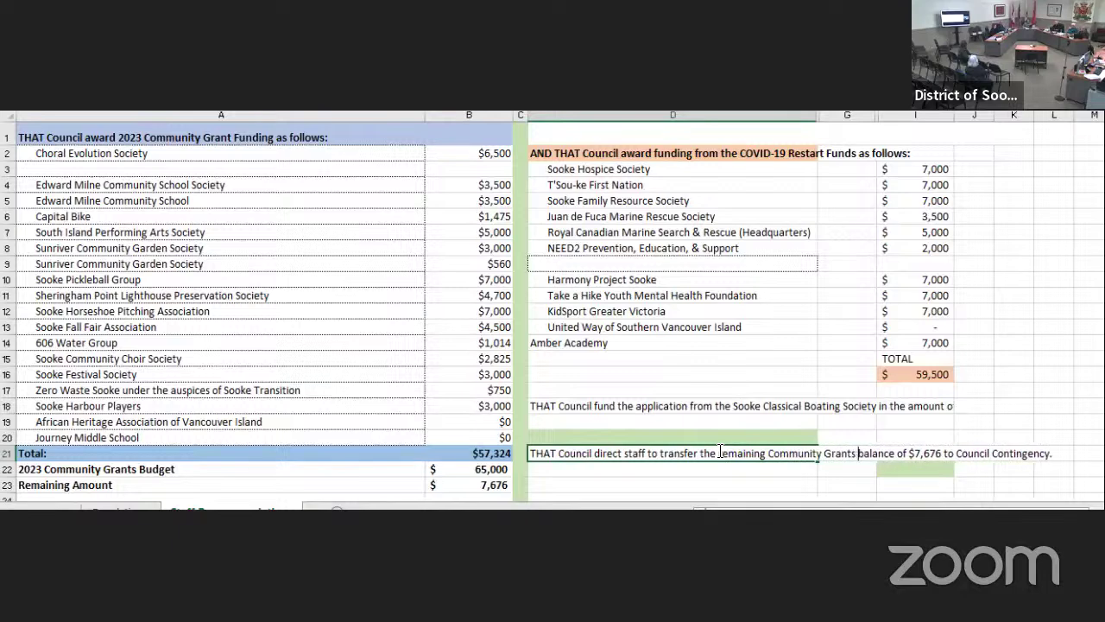